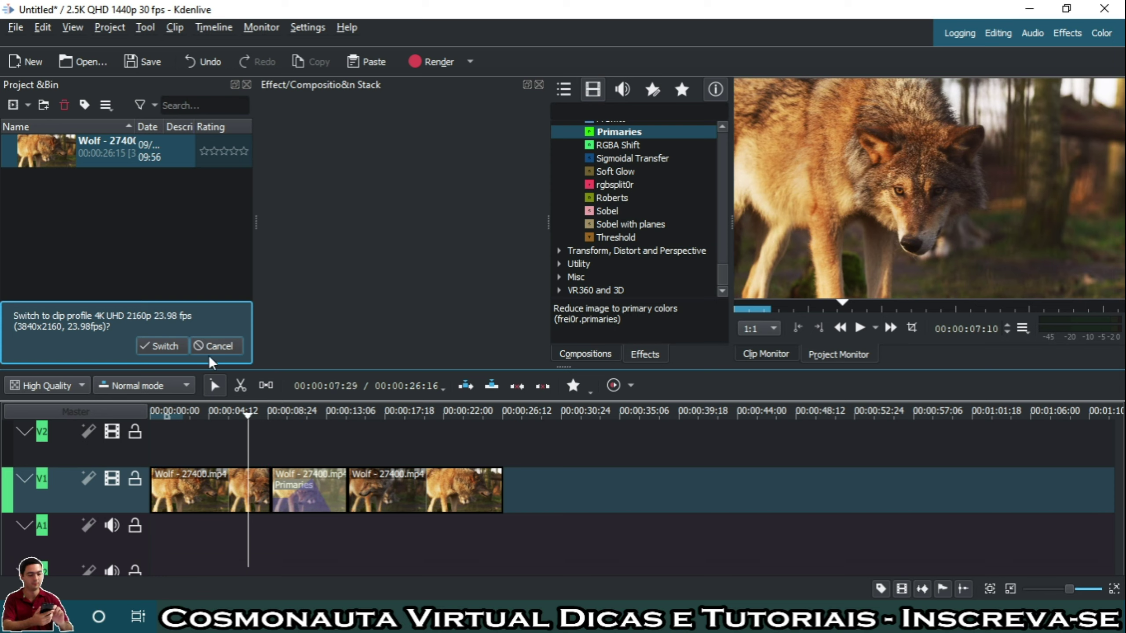
Decline switching to the clip profile and play back part of the project, stopping at about 00:00:18:23
{"action": "left_click", "coordinate": [217, 347]}
{"action": "key", "text": "space"}
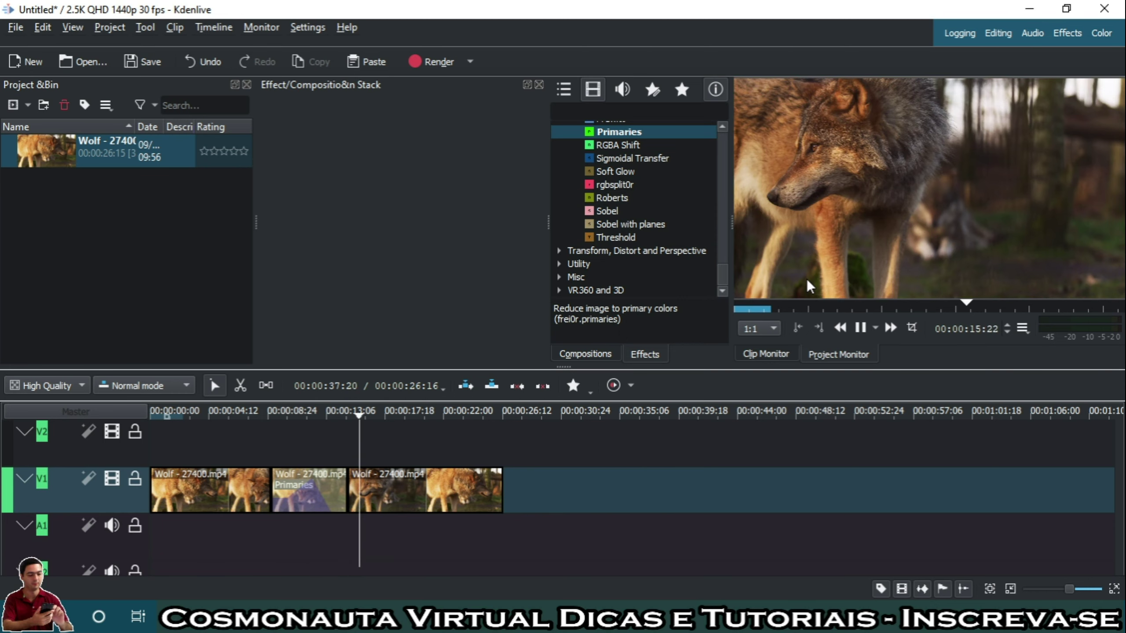
{"action": "left_click", "coordinate": [858, 329]}
Delete all three Wolf clip segments from track V1
{"action": "left_click", "coordinate": [204, 493]}
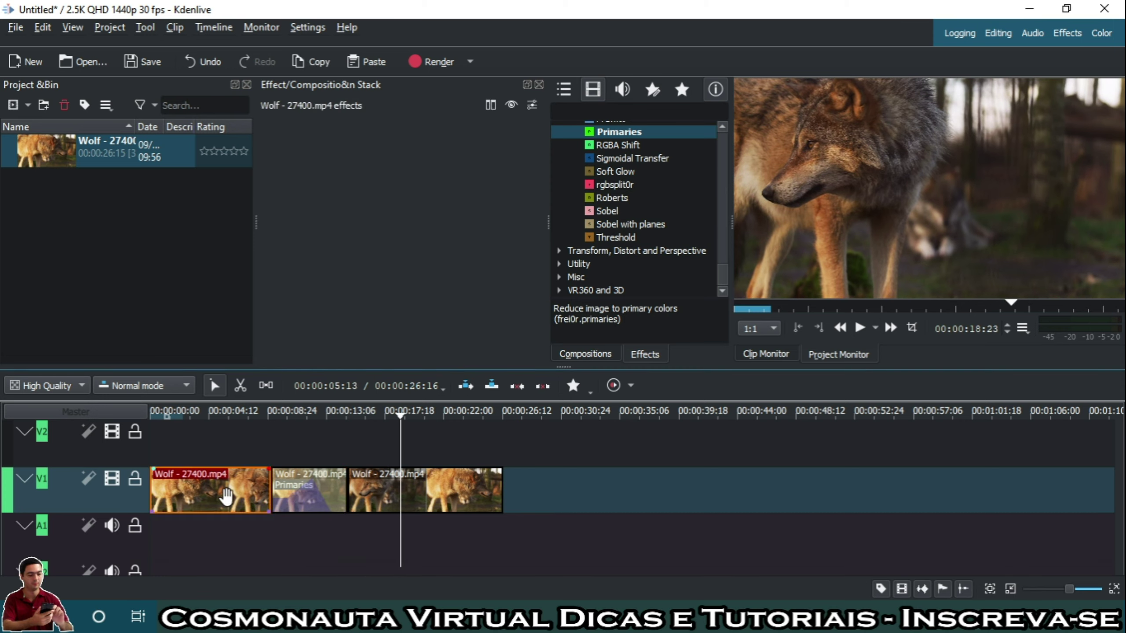
{"action": "left_click", "coordinate": [305, 496], "text": "shift"}
{"action": "left_click", "coordinate": [394, 495], "text": "shift"}
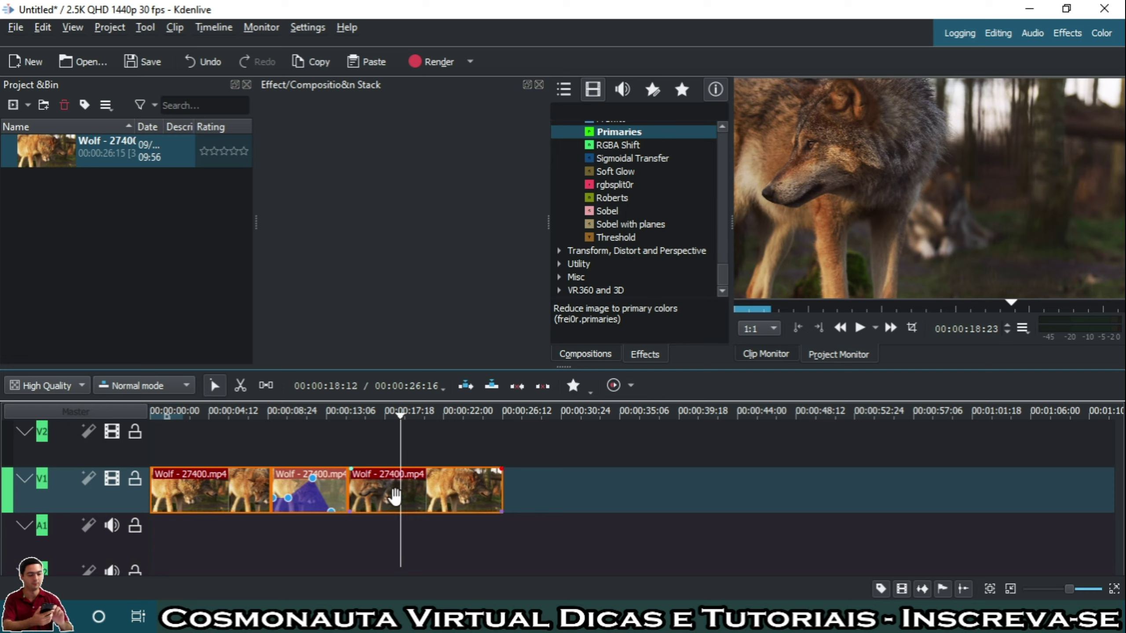
{"action": "key", "text": "Delete"}
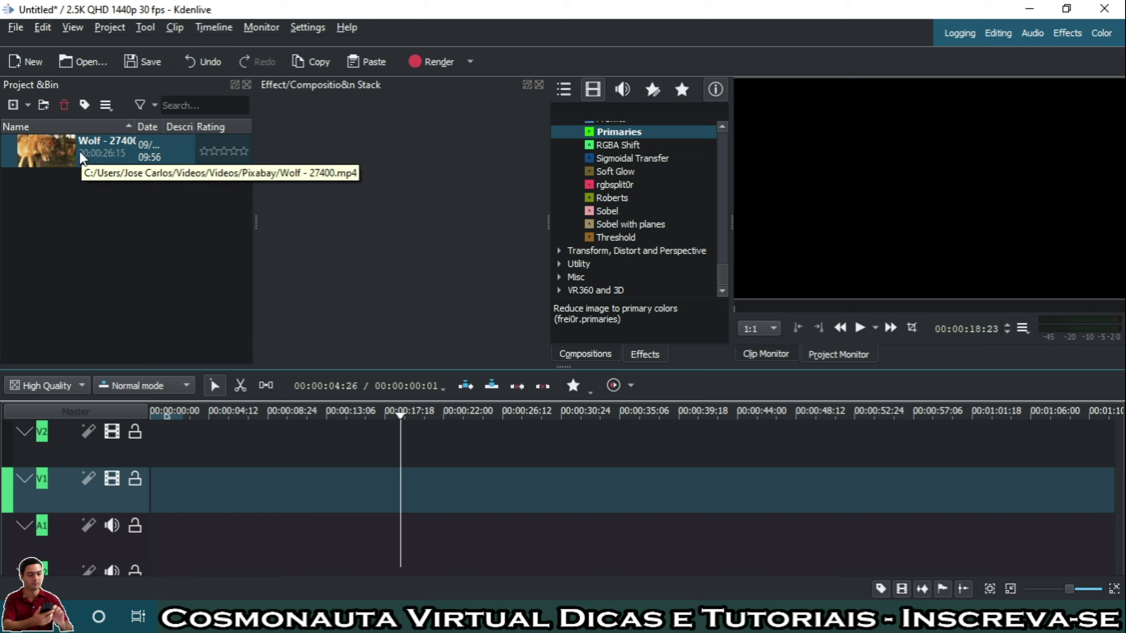
Place the Wolf - 27400.mp4 clip on track V1, starting at 00:00:00:00
{"action": "left_click_drag", "start_coordinate": [79, 151], "coordinate": [216, 475]}
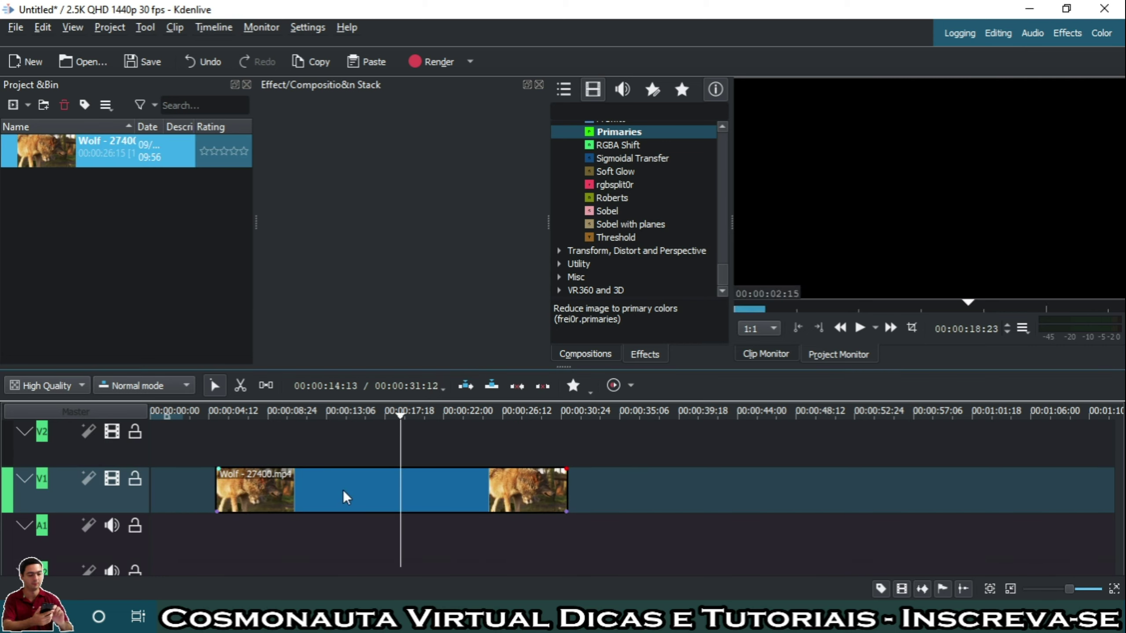
{"action": "left_click_drag", "start_coordinate": [344, 492], "coordinate": [277, 491]}
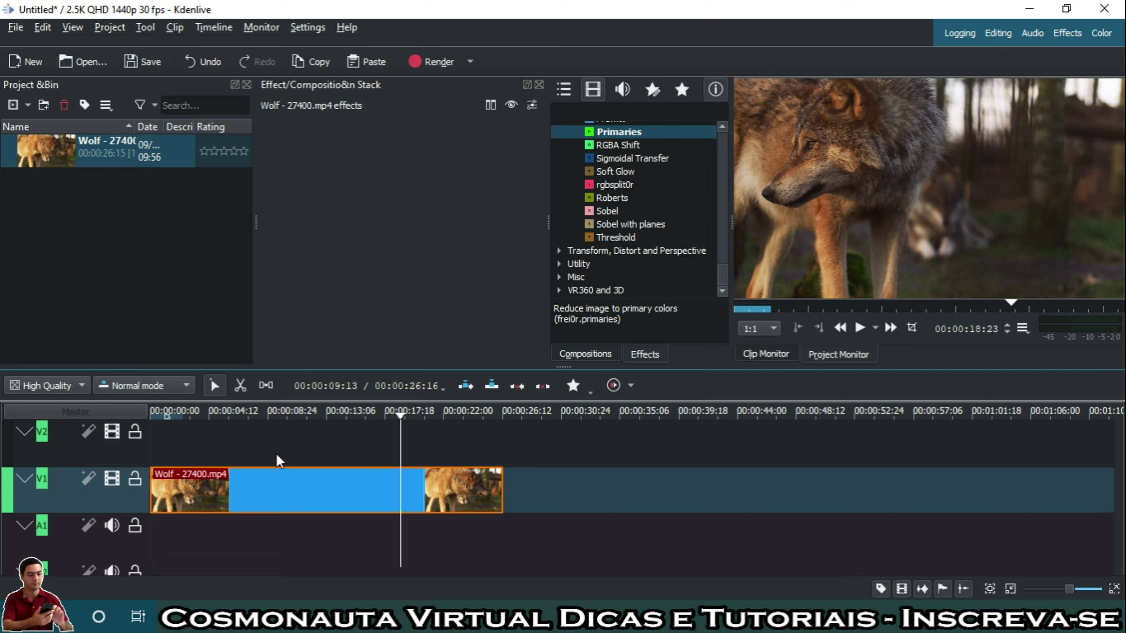
Split the Wolf clip on V1 at 00:00:09:13 and at 00:00:14:11, isolating a middle segment
{"action": "left_click", "coordinate": [277, 454]}
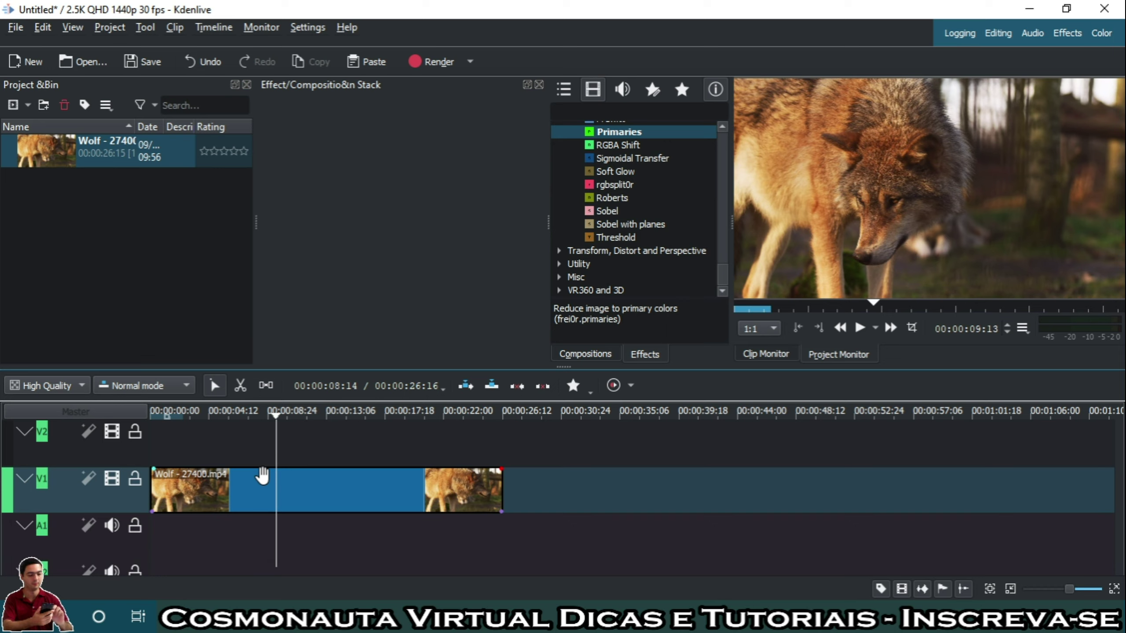
{"action": "key", "text": "shift+r"}
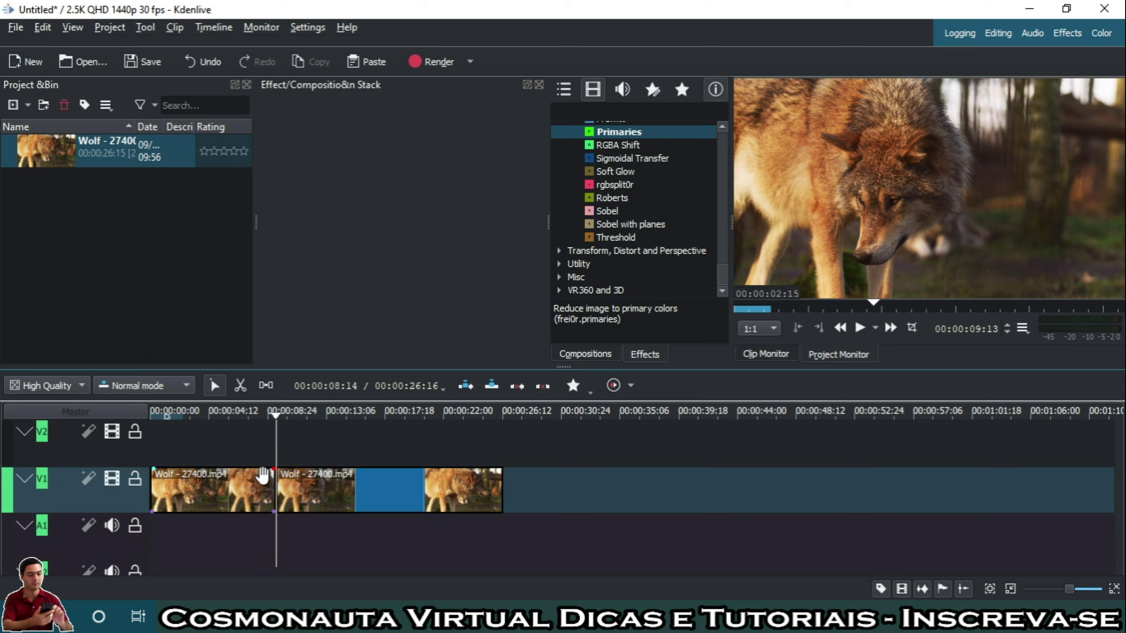
{"action": "left_click", "coordinate": [319, 450]}
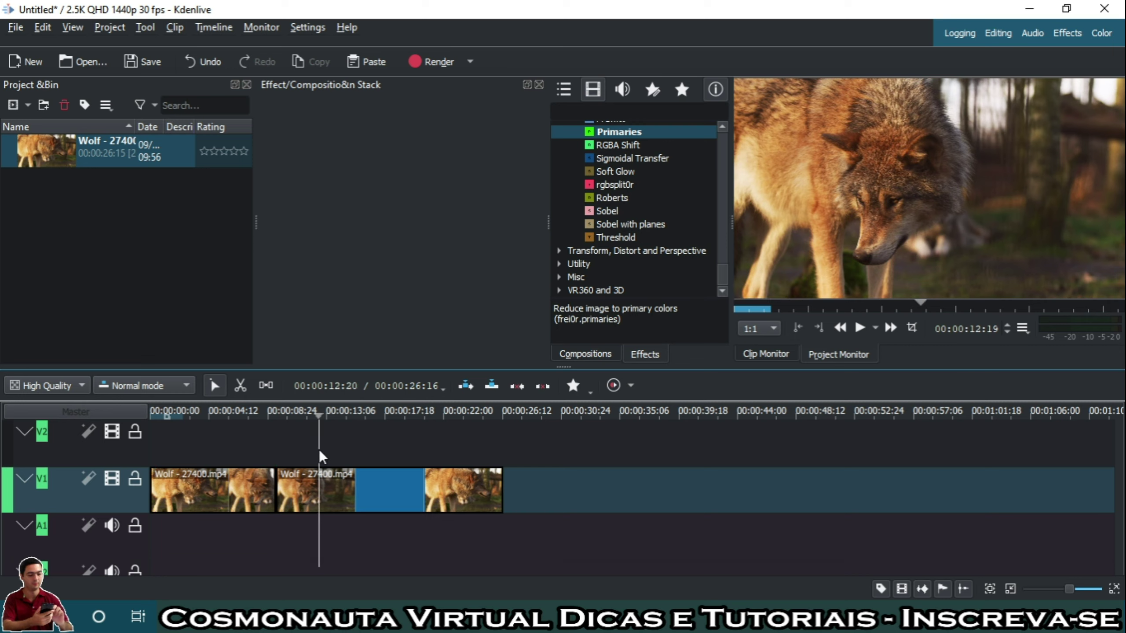
{"action": "left_click", "coordinate": [342, 453]}
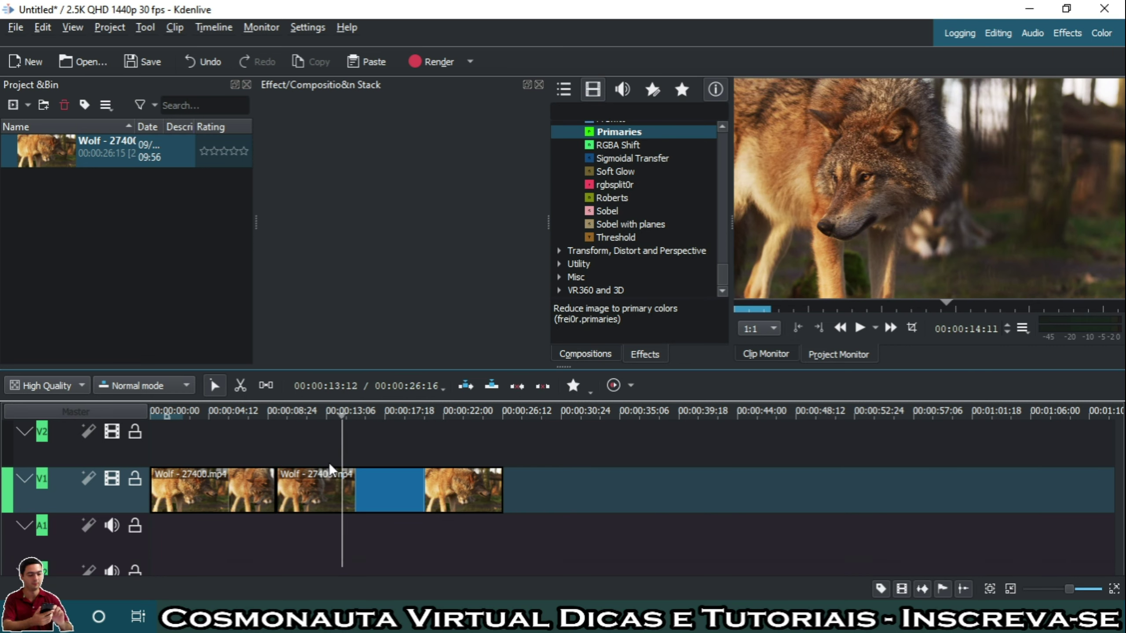
{"action": "key", "text": "shift+r"}
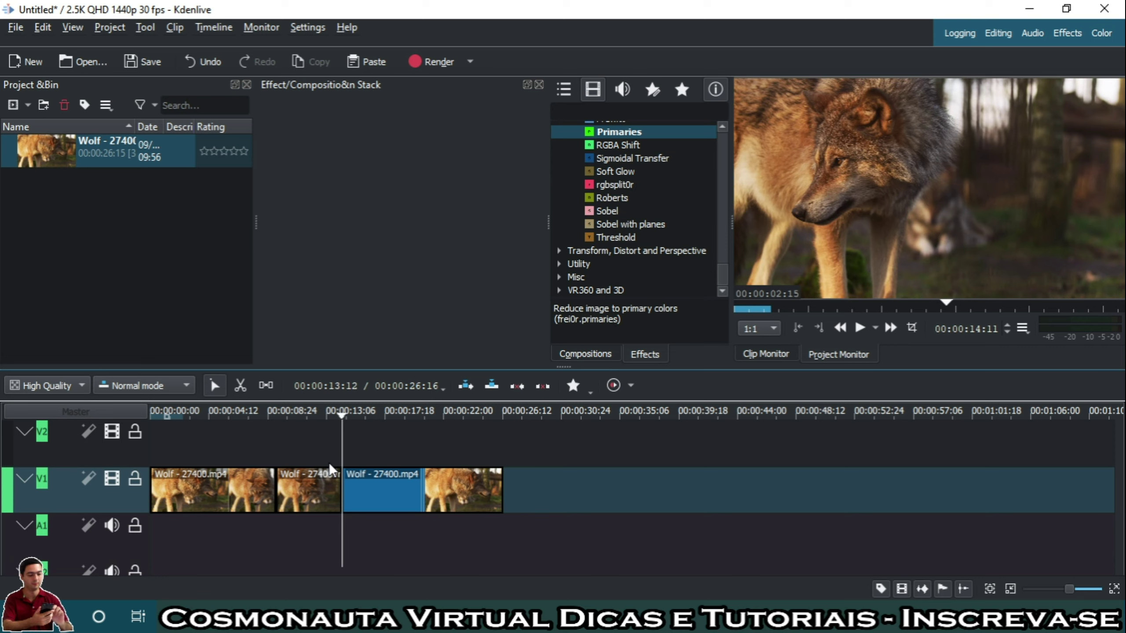
{"action": "left_click", "coordinate": [310, 486]}
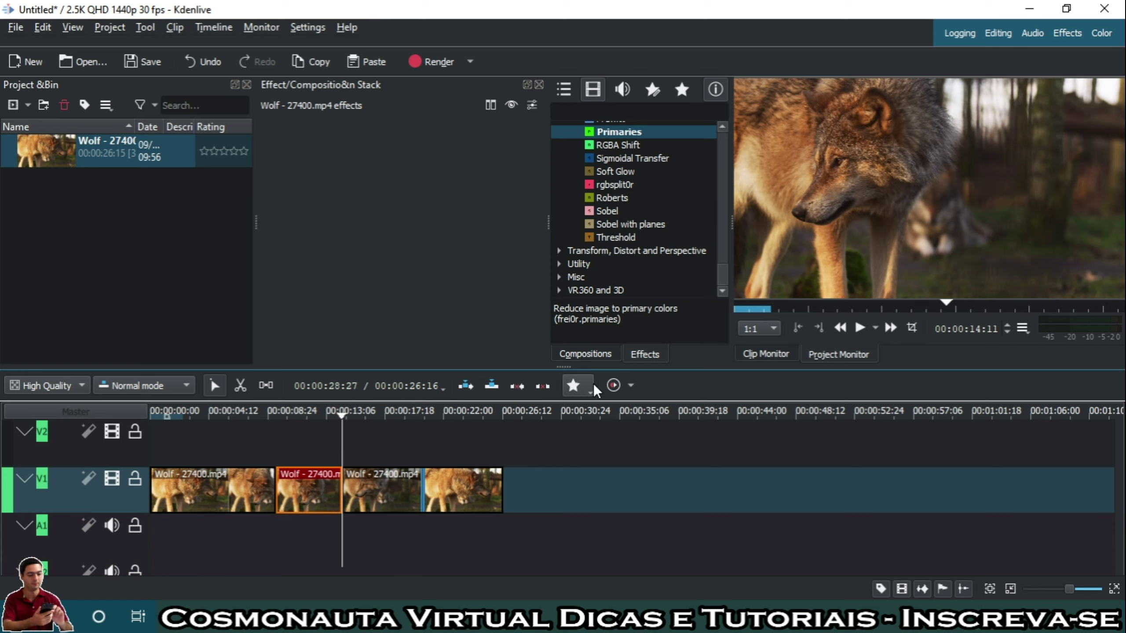
{"action": "right_click", "coordinate": [305, 493]}
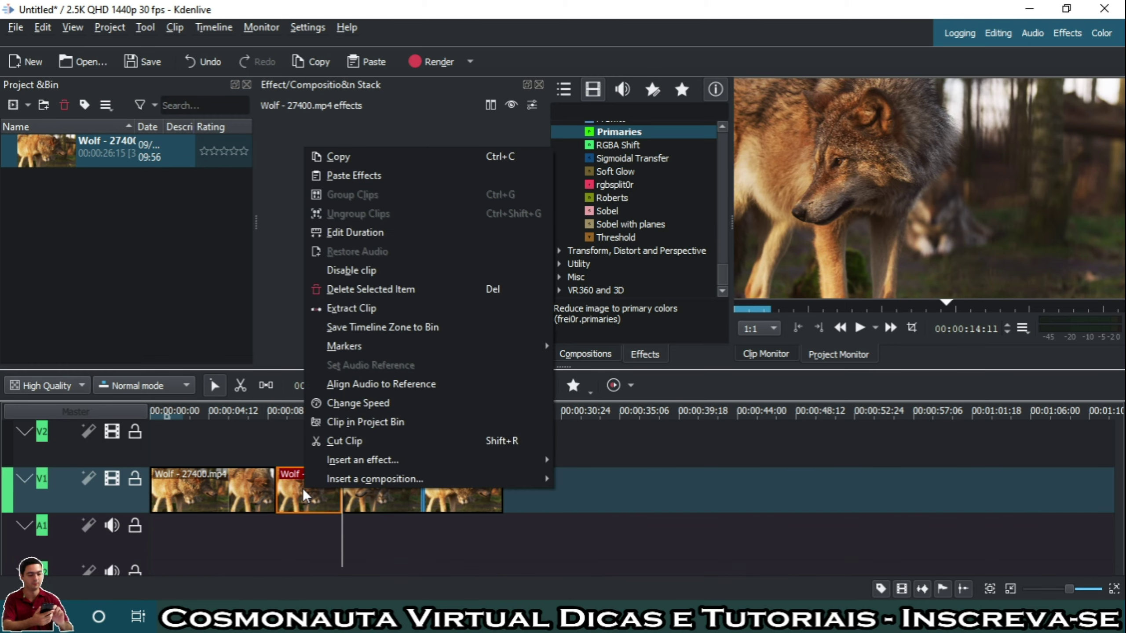
{"action": "mouse_move", "coordinate": [370, 463]}
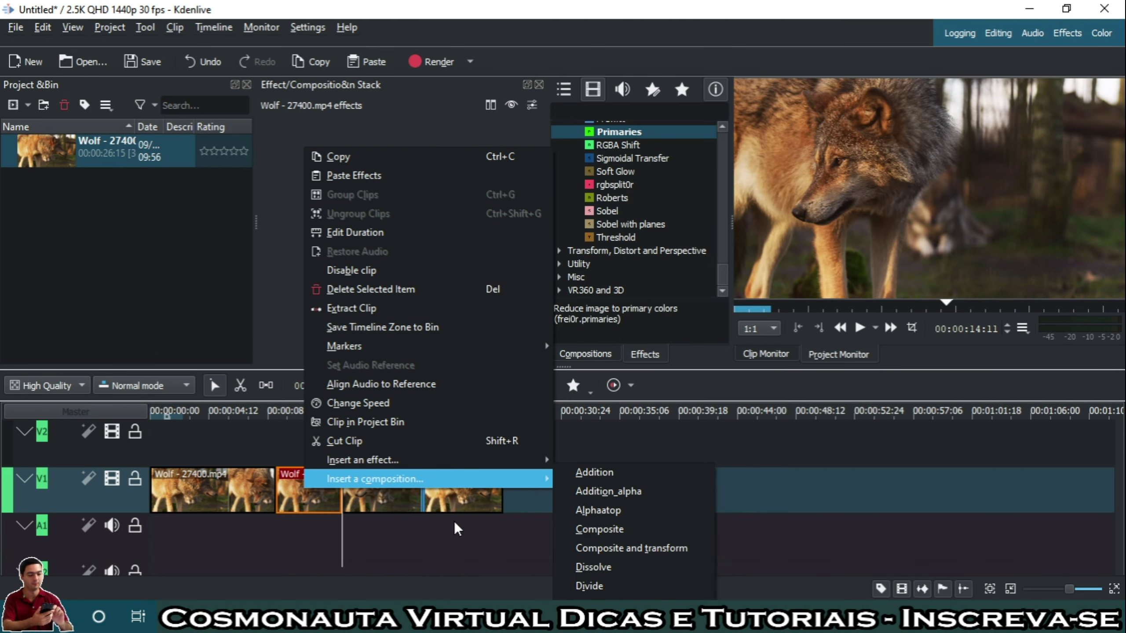
{"action": "left_click", "coordinate": [434, 545]}
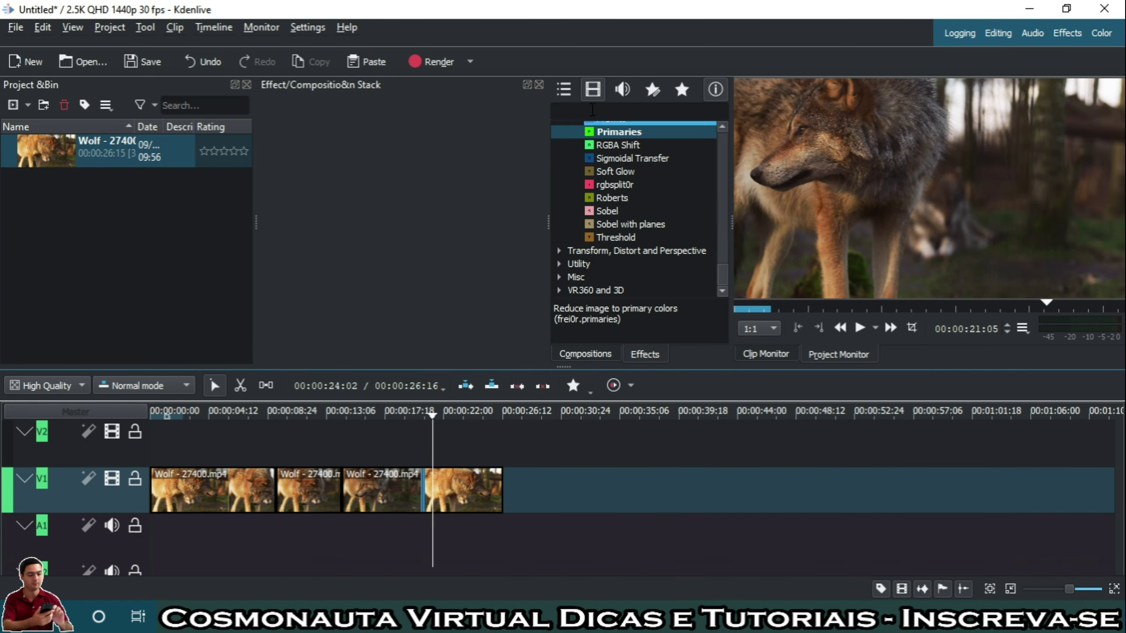
List all video effects and collapse the expanded effect categories, from Alpha, Mask and Keying through Stylize
{"action": "left_click", "coordinate": [565, 87]}
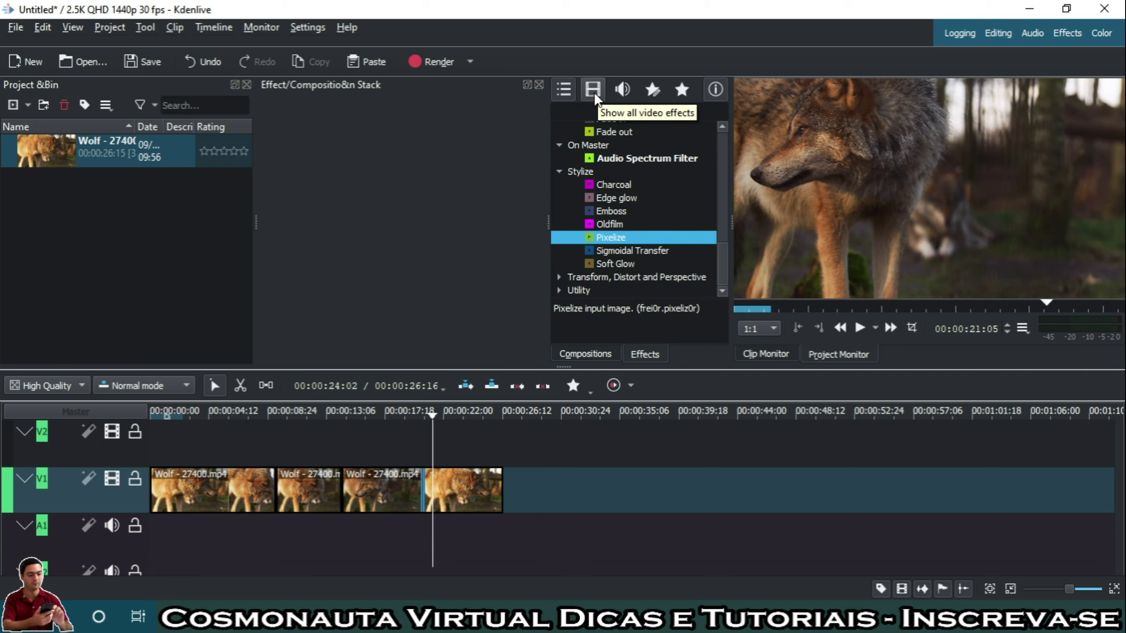
{"action": "left_click", "coordinate": [594, 92]}
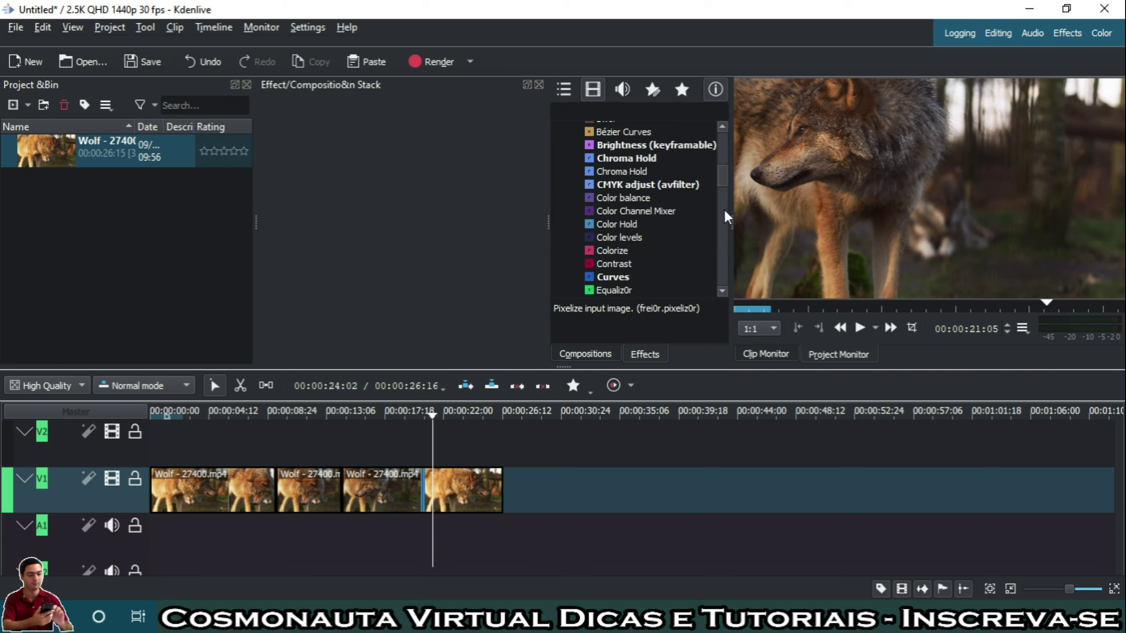
{"action": "left_click_drag", "start_coordinate": [726, 176], "coordinate": [721, 142]}
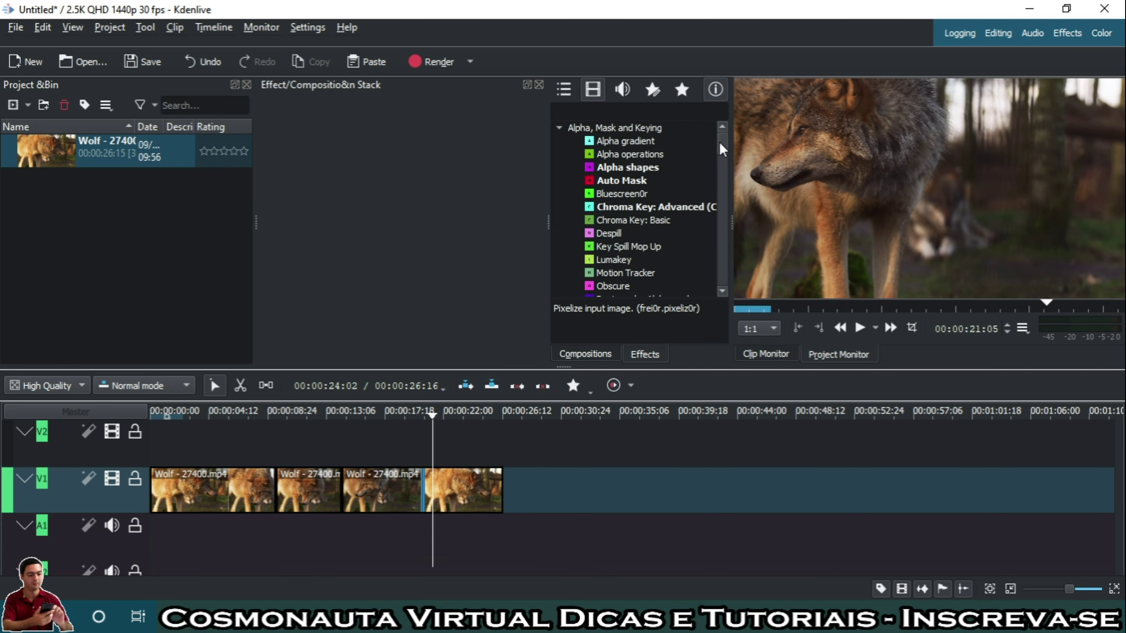
{"action": "left_click", "coordinate": [597, 131]}
{"action": "left_click", "coordinate": [585, 130]}
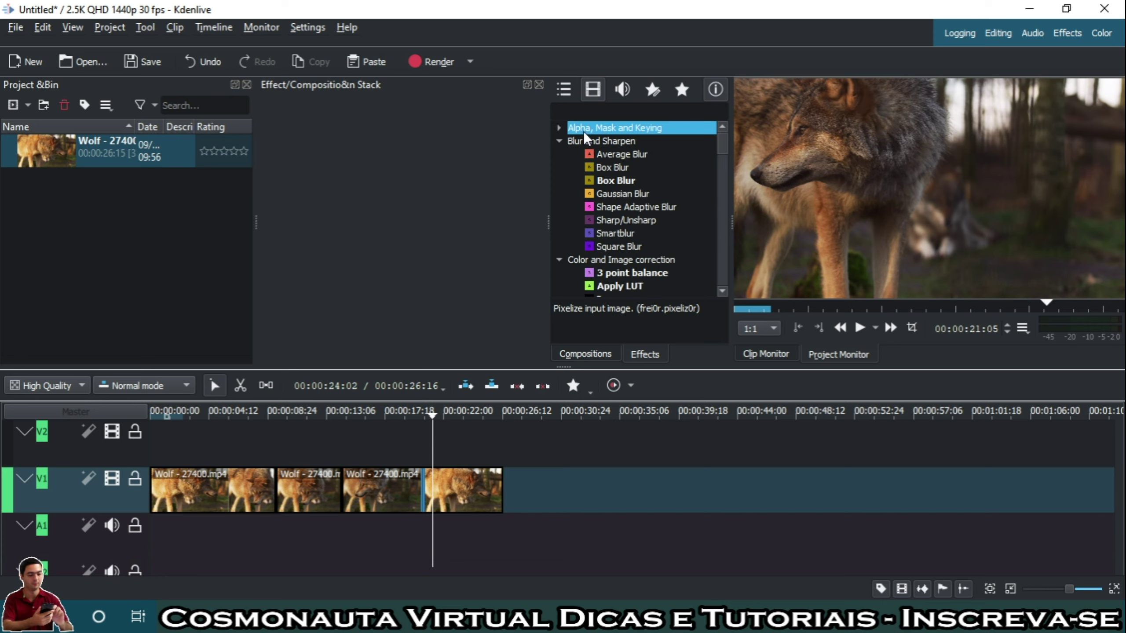
{"action": "double_click", "coordinate": [569, 141]}
{"action": "left_click", "coordinate": [575, 155]}
{"action": "left_click", "coordinate": [575, 153]}
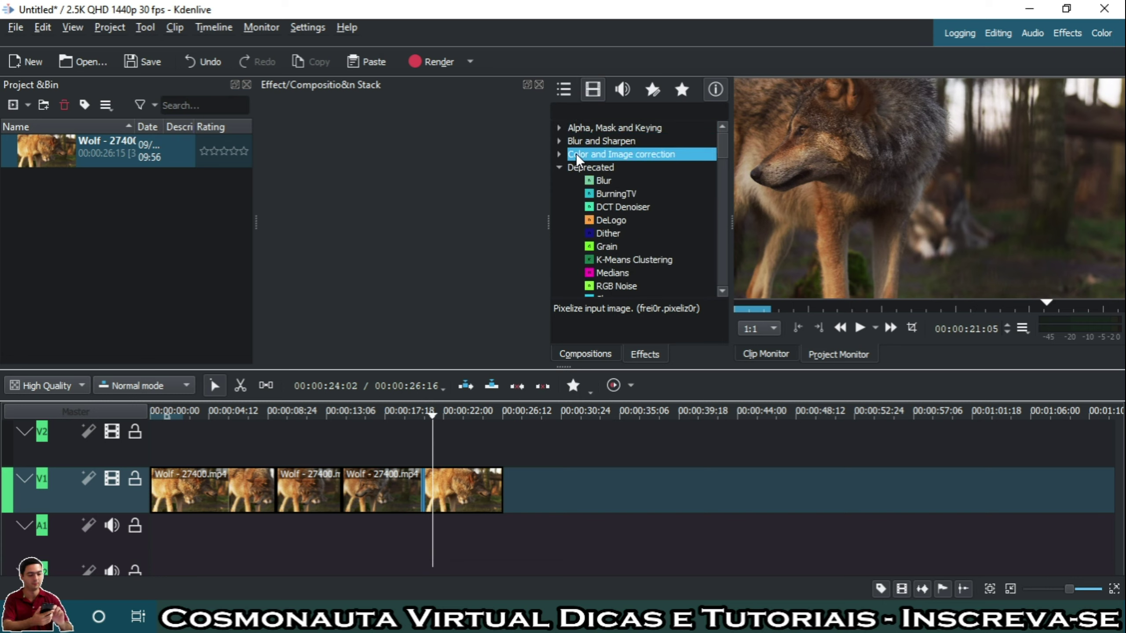
{"action": "left_click", "coordinate": [581, 167]}
{"action": "left_click", "coordinate": [582, 181]}
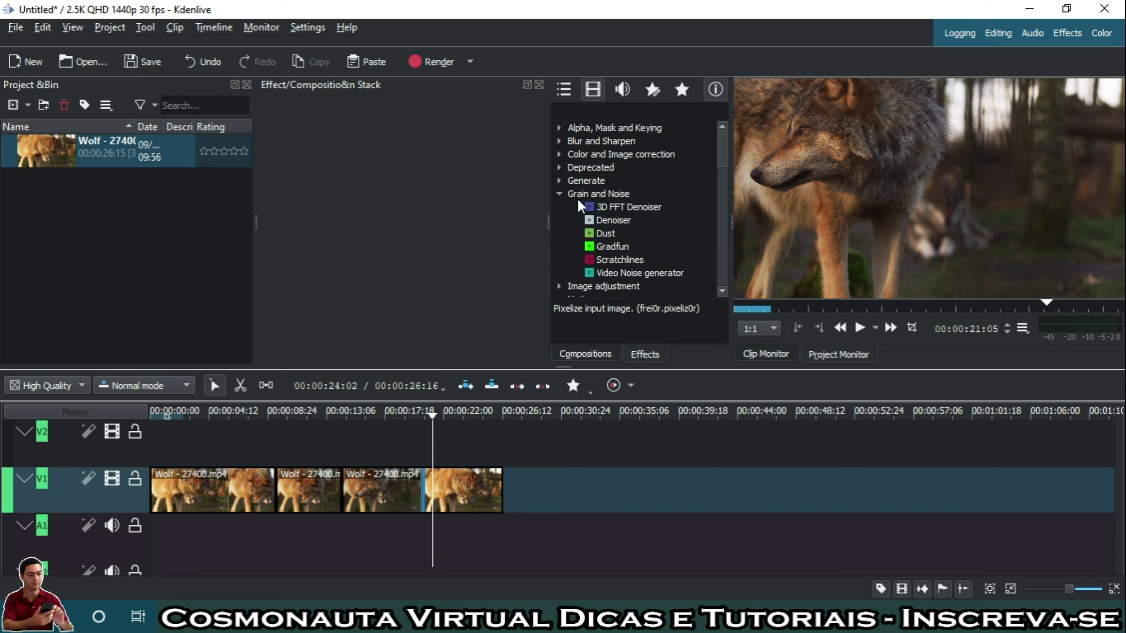
{"action": "left_click", "coordinate": [577, 196]}
{"action": "left_click", "coordinate": [577, 196]}
{"action": "left_click", "coordinate": [577, 206]}
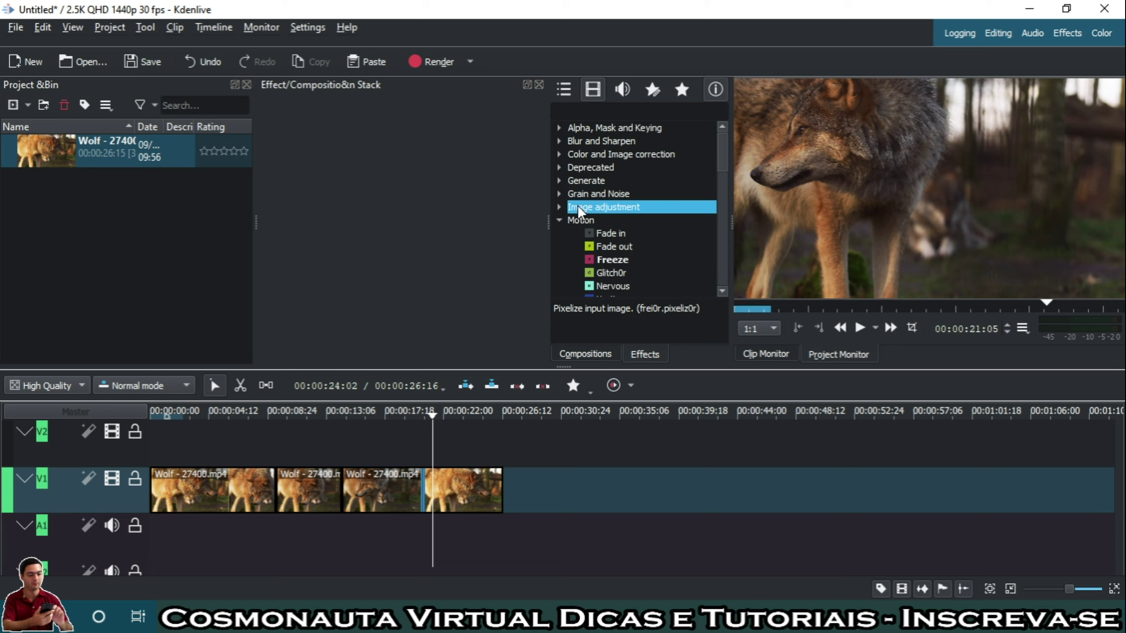
{"action": "left_click", "coordinate": [577, 218]}
{"action": "left_click", "coordinate": [577, 218]}
{"action": "left_click", "coordinate": [576, 230]}
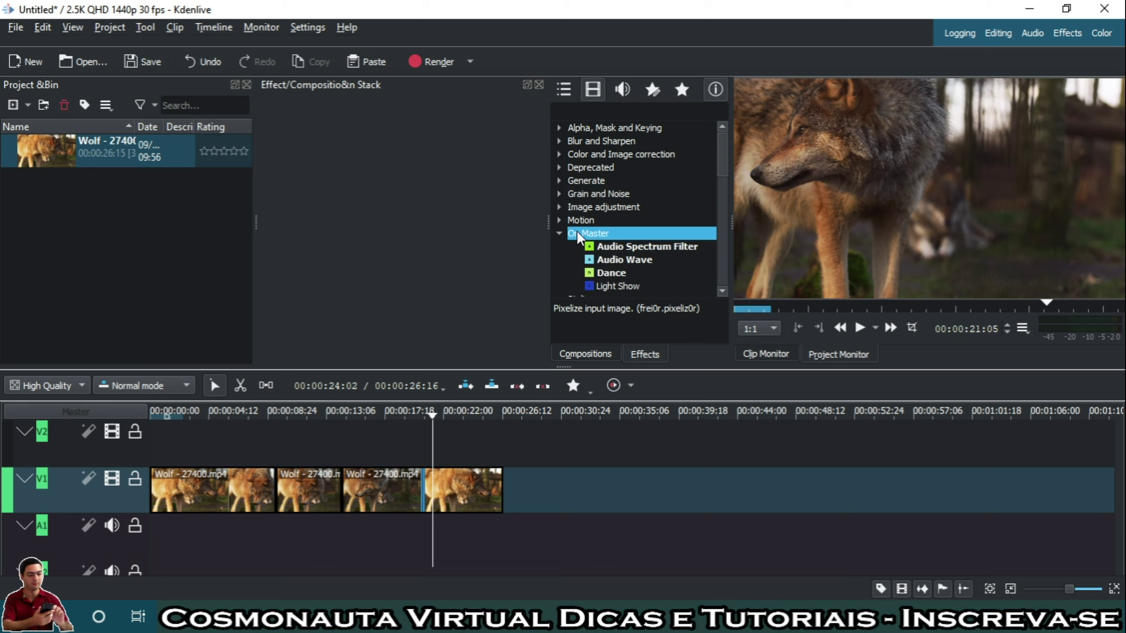
{"action": "left_click", "coordinate": [577, 233]}
{"action": "left_click", "coordinate": [577, 246]}
{"action": "left_click", "coordinate": [577, 246]}
{"action": "left_click", "coordinate": [577, 260]}
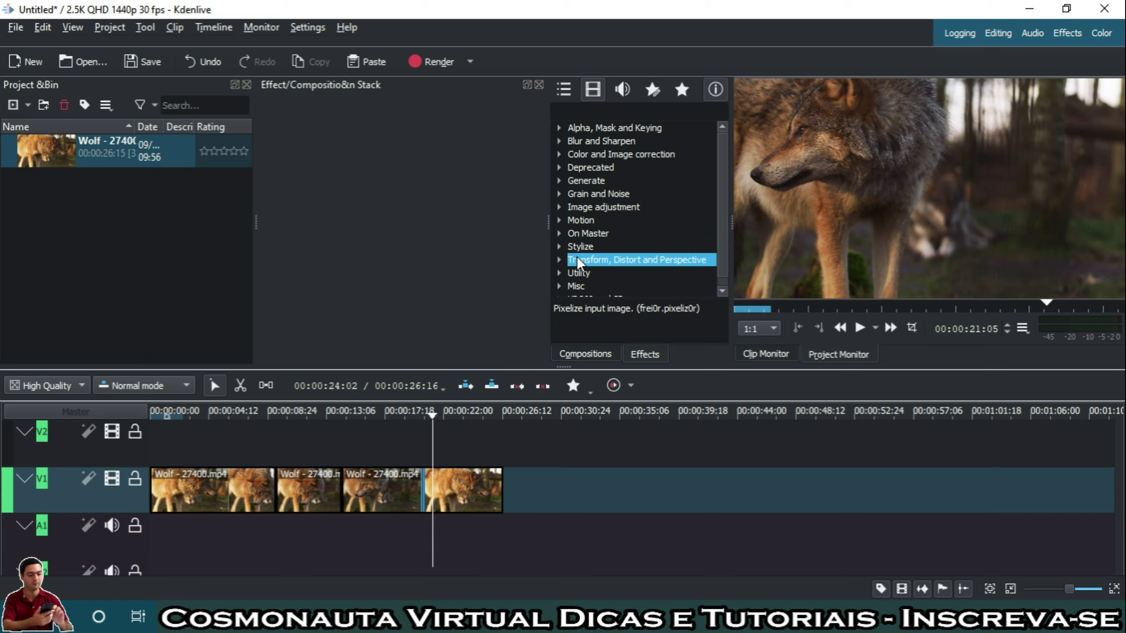
{"action": "scroll", "coordinate": [616, 204], "scroll_direction": "down", "scroll_amount": 1}
{"action": "left_click", "coordinate": [615, 204]}
{"action": "scroll", "coordinate": [634, 220], "scroll_direction": "up", "scroll_amount": 1}
{"action": "left_click", "coordinate": [620, 207]}
{"action": "left_click", "coordinate": [580, 141]}
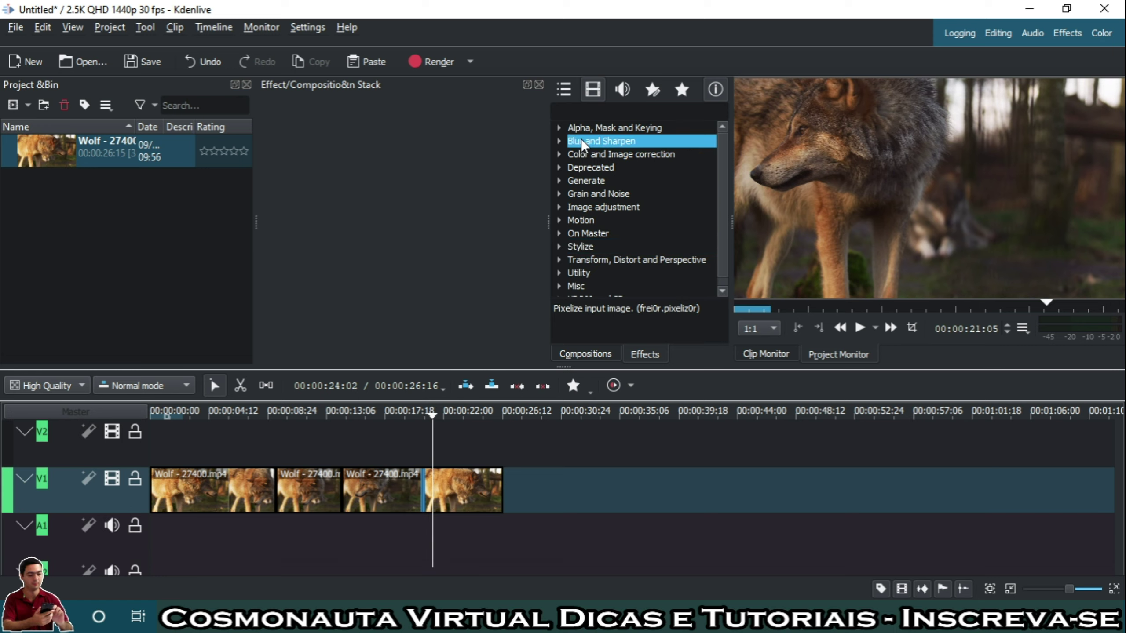
{"action": "left_click", "coordinate": [587, 127]}
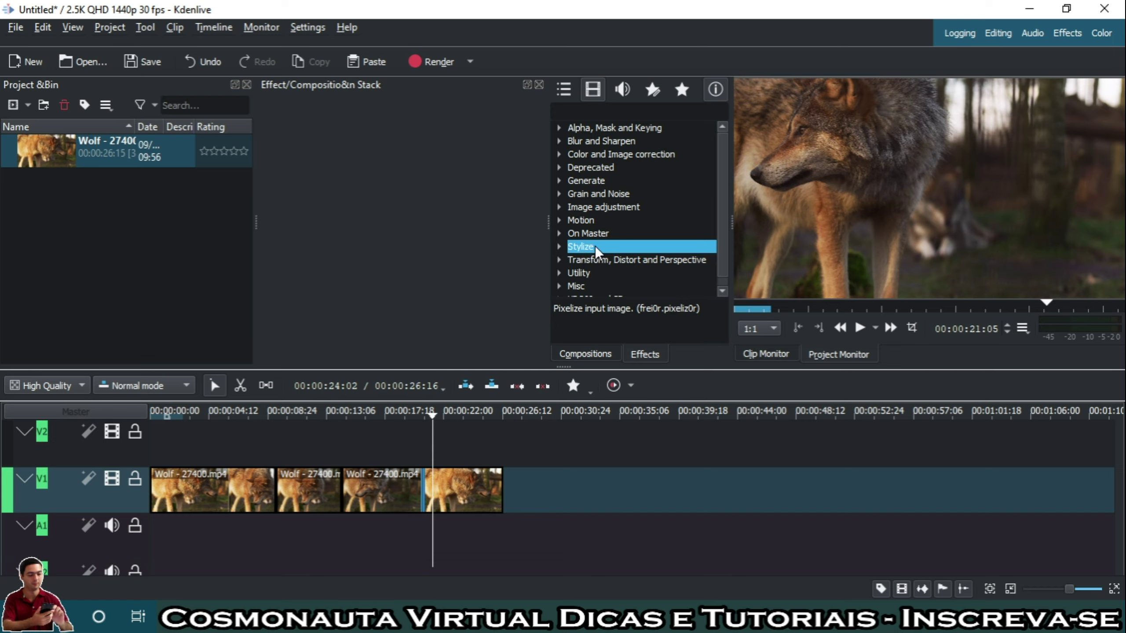
Find the Primaries effect in the Stylize category and apply it to the middle Wolf segment on V1
{"action": "double_click", "coordinate": [582, 247]}
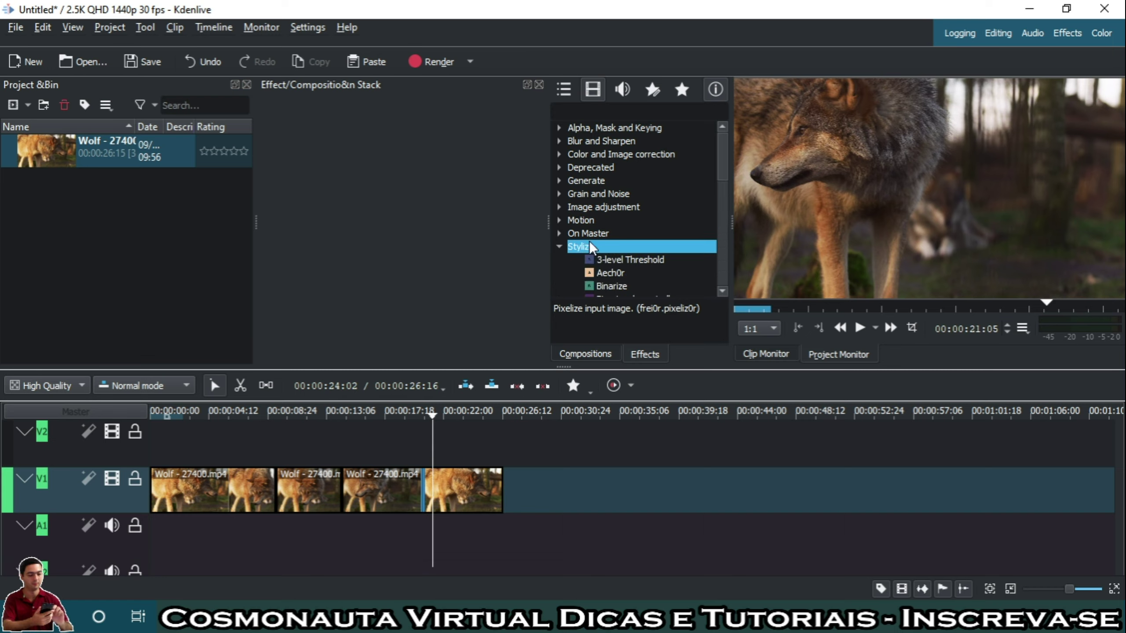
{"action": "scroll", "coordinate": [650, 238], "scroll_direction": "down", "scroll_amount": 4}
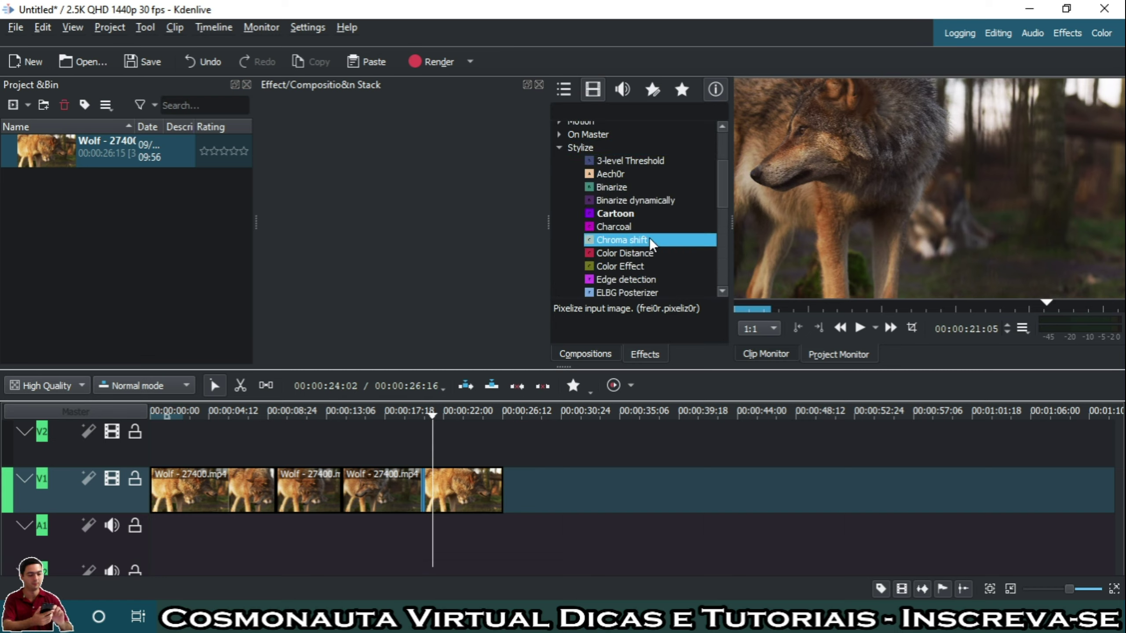
{"action": "scroll", "coordinate": [649, 238], "scroll_direction": "down", "scroll_amount": 3}
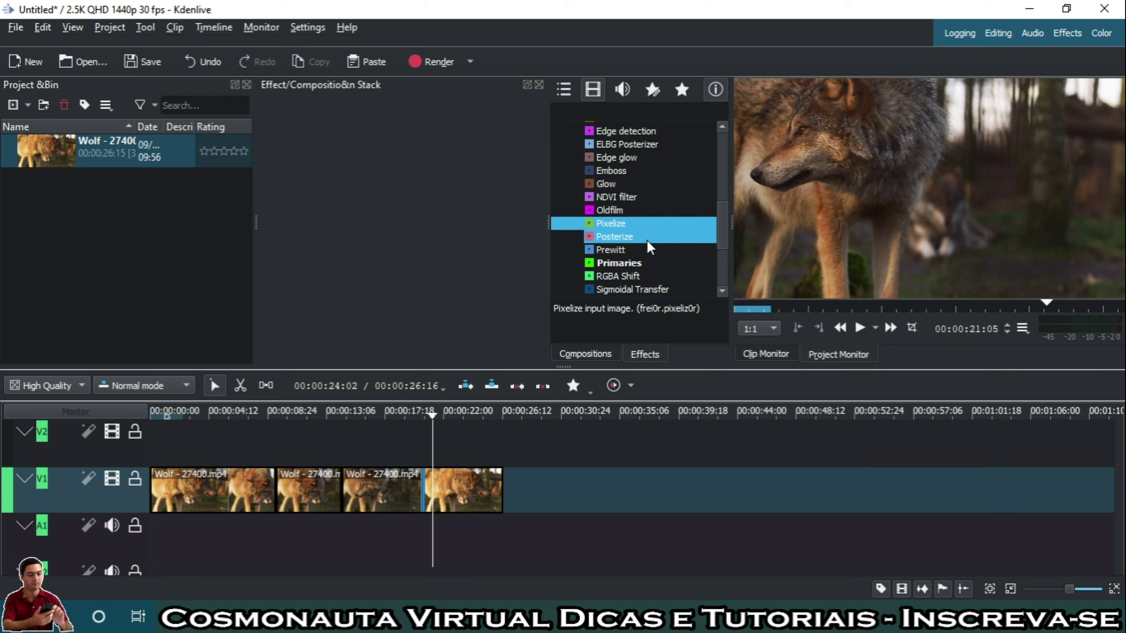
{"action": "left_click", "coordinate": [621, 263]}
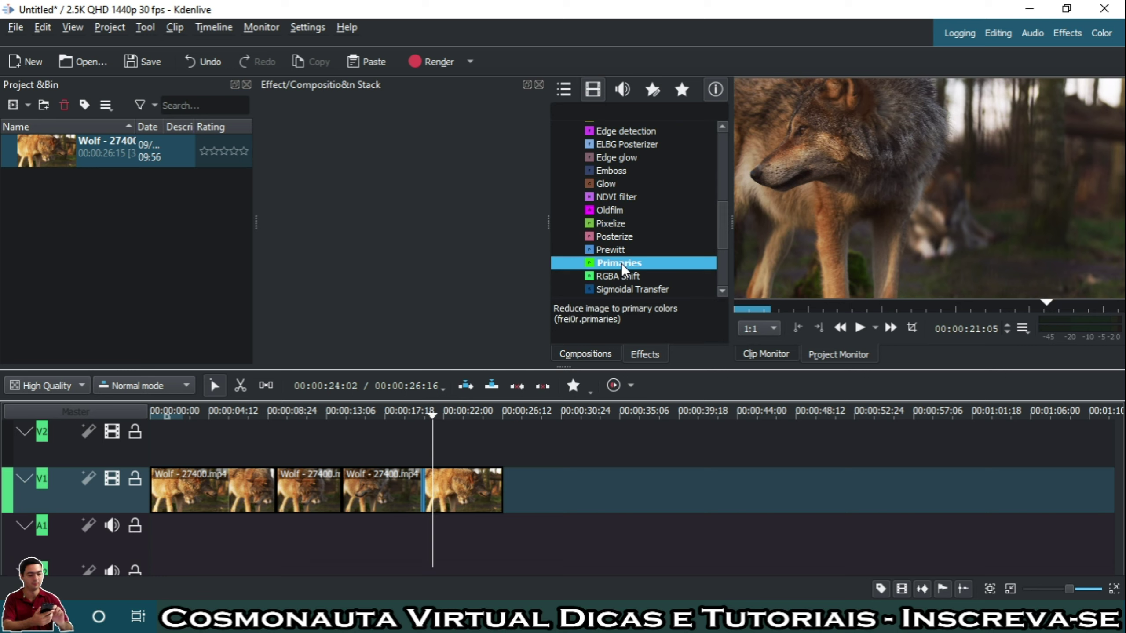
{"action": "left_click_drag", "start_coordinate": [621, 263], "coordinate": [305, 487]}
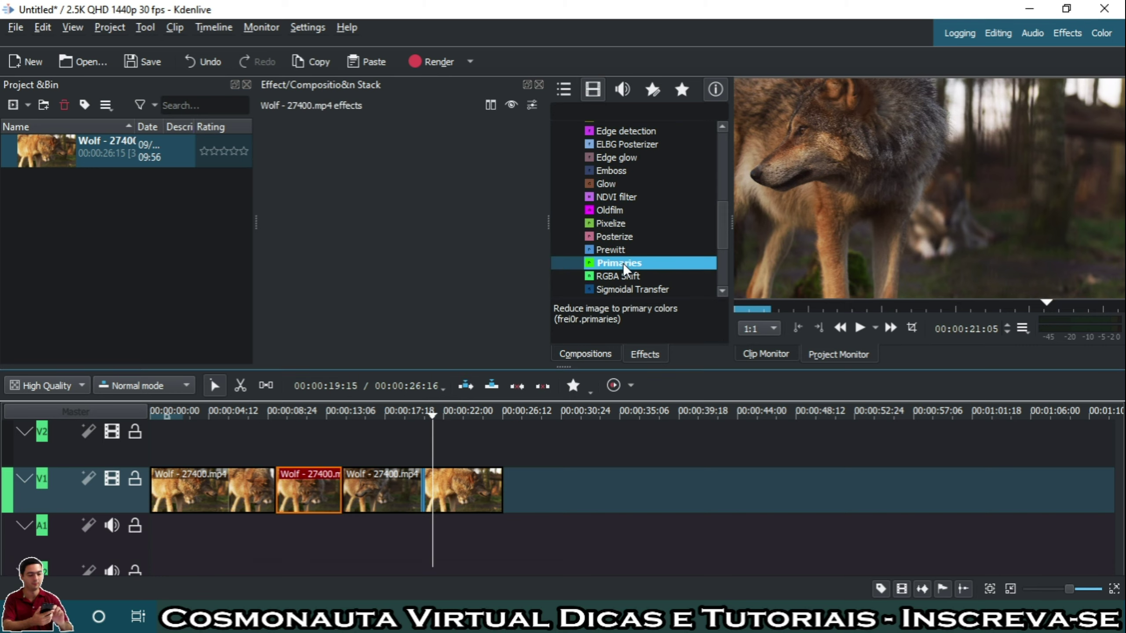
{"action": "left_click_drag", "start_coordinate": [623, 263], "coordinate": [302, 478]}
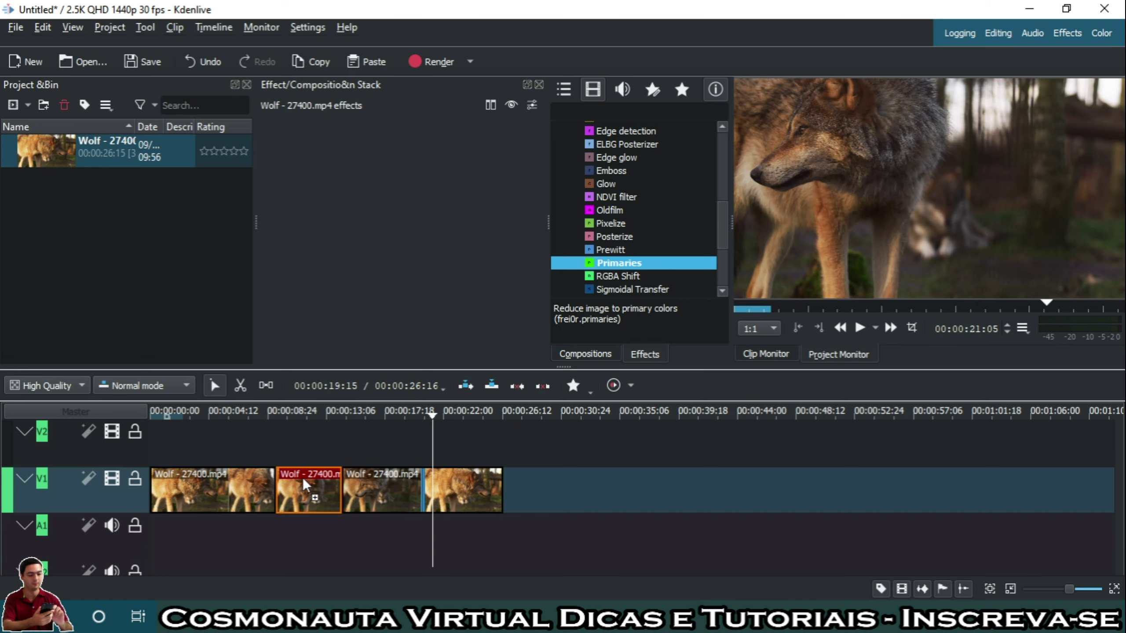
Show the Primaries settings of the middle segment and place the playhead on the effect's first keyframe at 00:00:09:13
{"action": "left_click", "coordinate": [309, 445]}
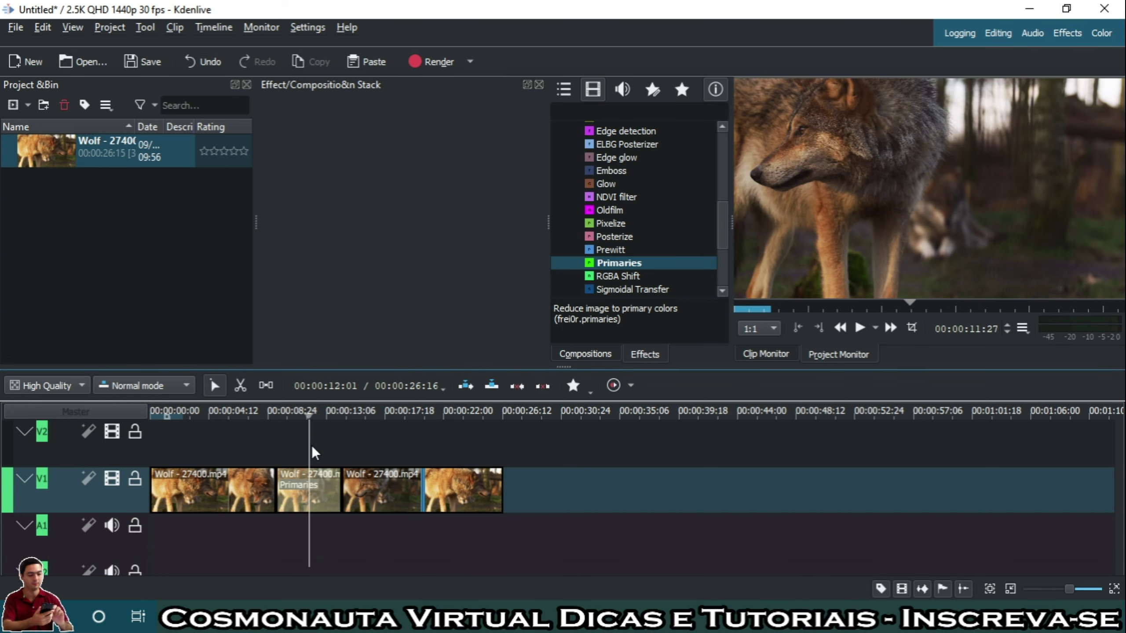
{"action": "left_click", "coordinate": [306, 483]}
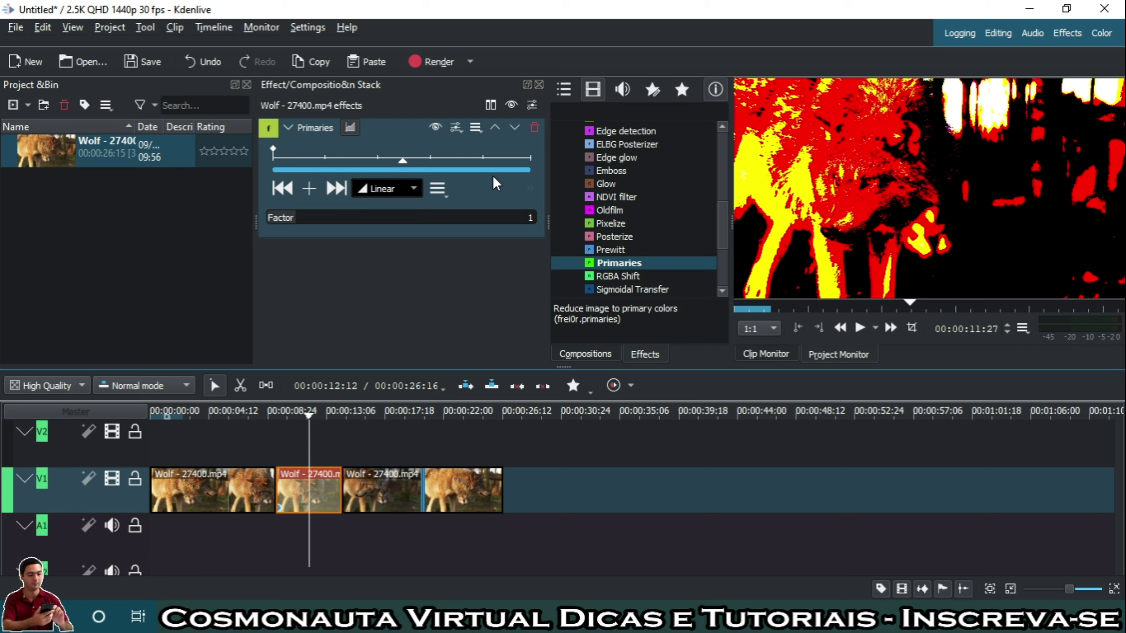
{"action": "key", "text": "Home"}
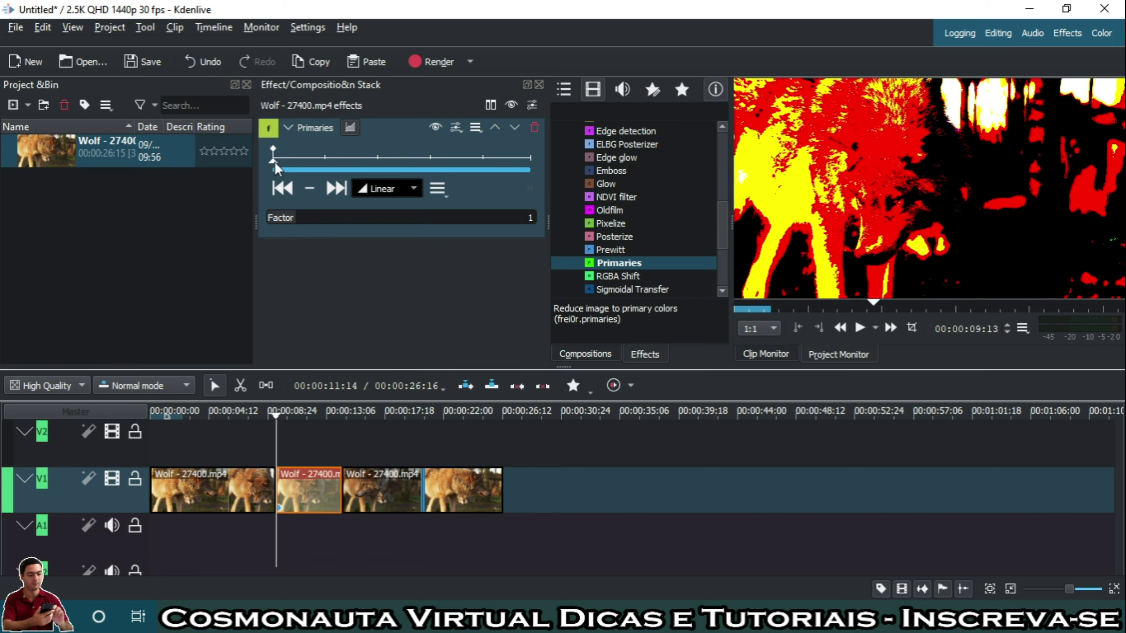
Add a Primaries keyframe at 00:00:10:13 on the middle Wolf segment and set its Factor to 7
{"action": "left_click_drag", "start_coordinate": [274, 162], "coordinate": [325, 159]}
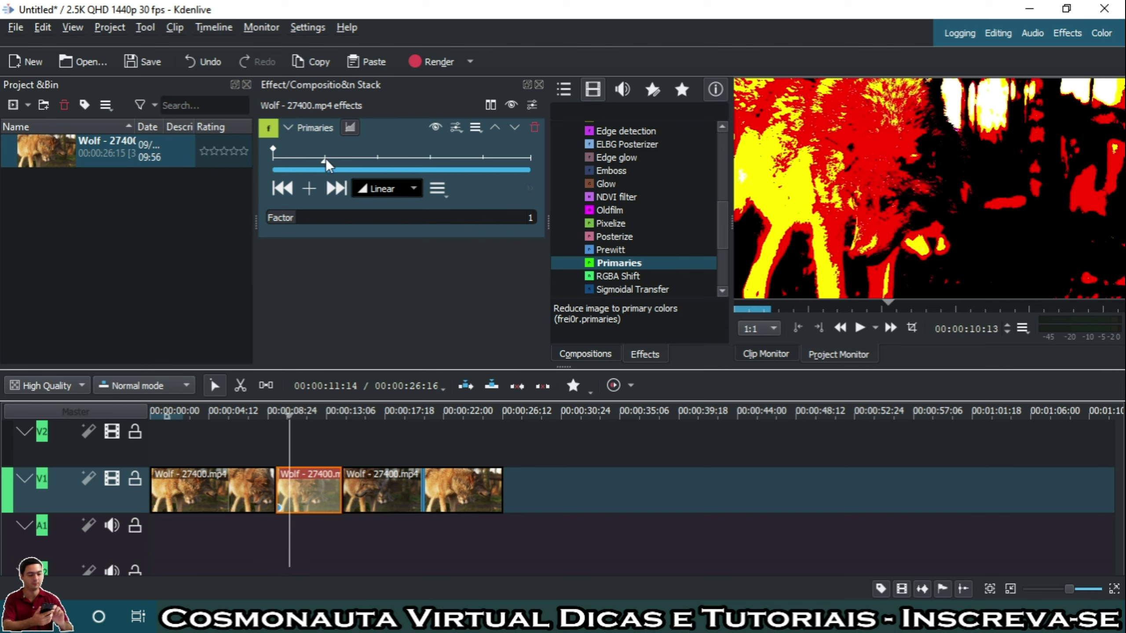
{"action": "left_click", "coordinate": [310, 195]}
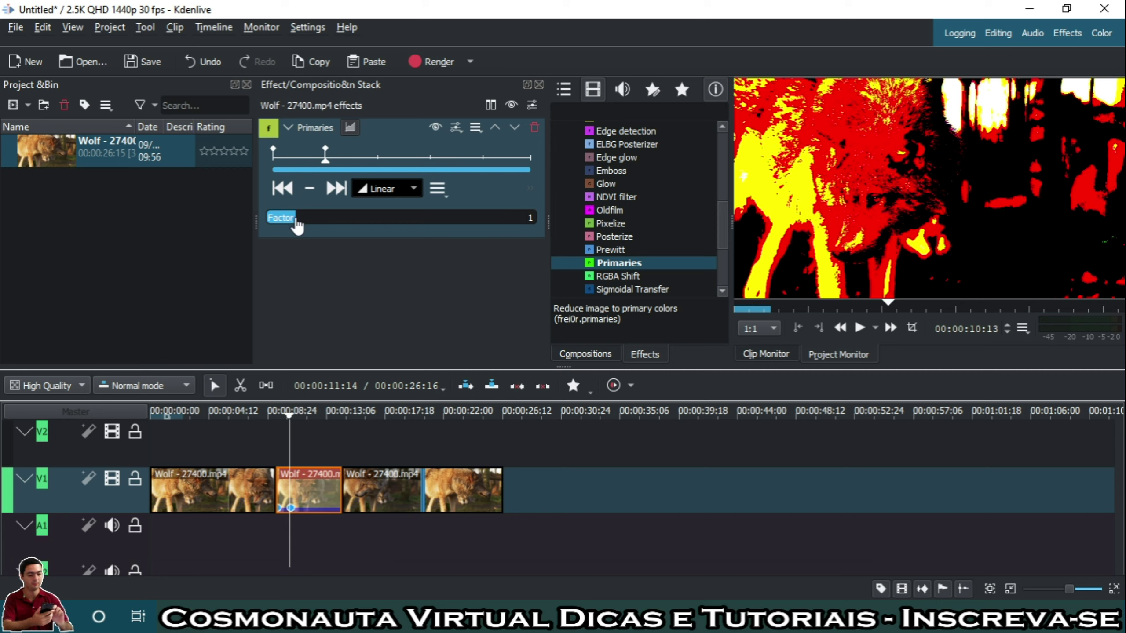
{"action": "left_click_drag", "start_coordinate": [295, 221], "coordinate": [462, 226]}
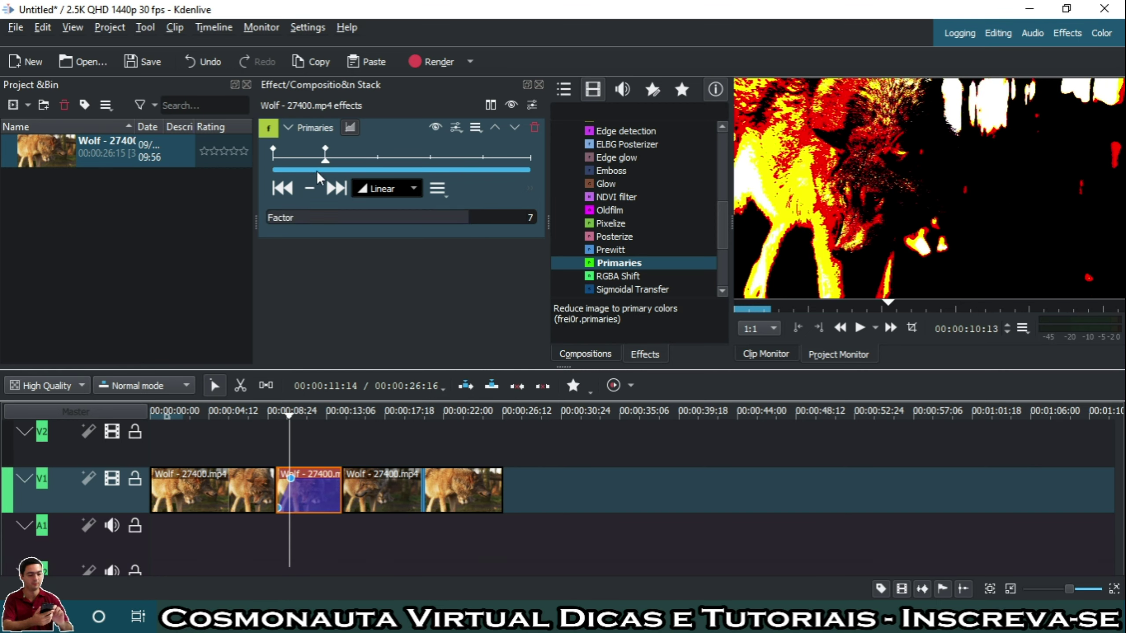
Add a Primaries keyframe at 00:00:11:12 and set its Factor to 9
{"action": "left_click_drag", "start_coordinate": [328, 160], "coordinate": [376, 164]}
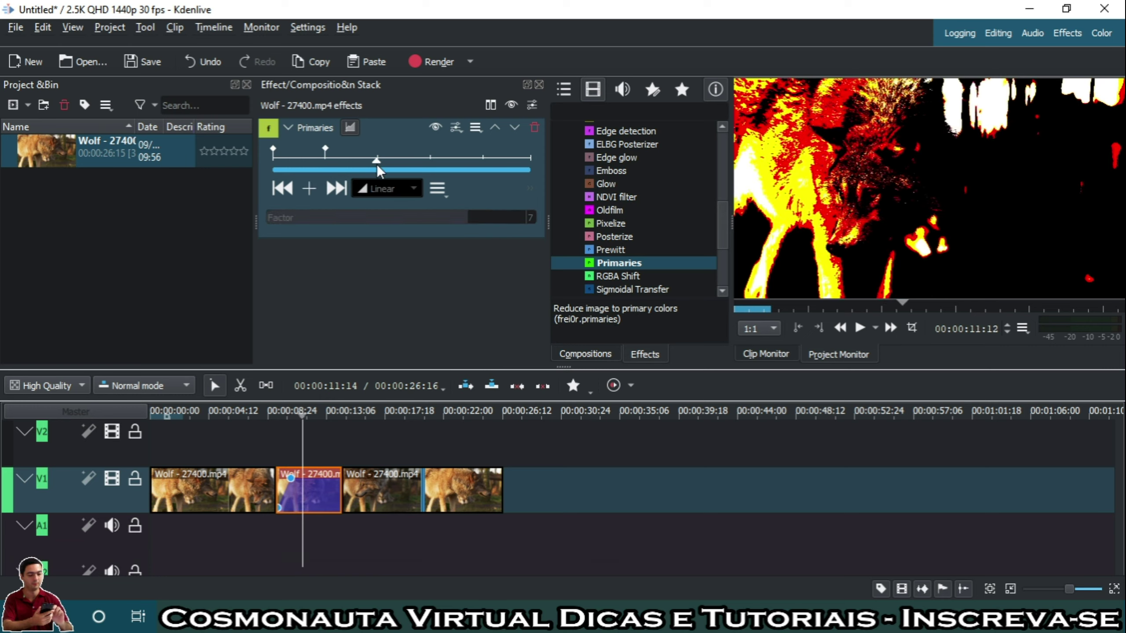
{"action": "left_click", "coordinate": [309, 190]}
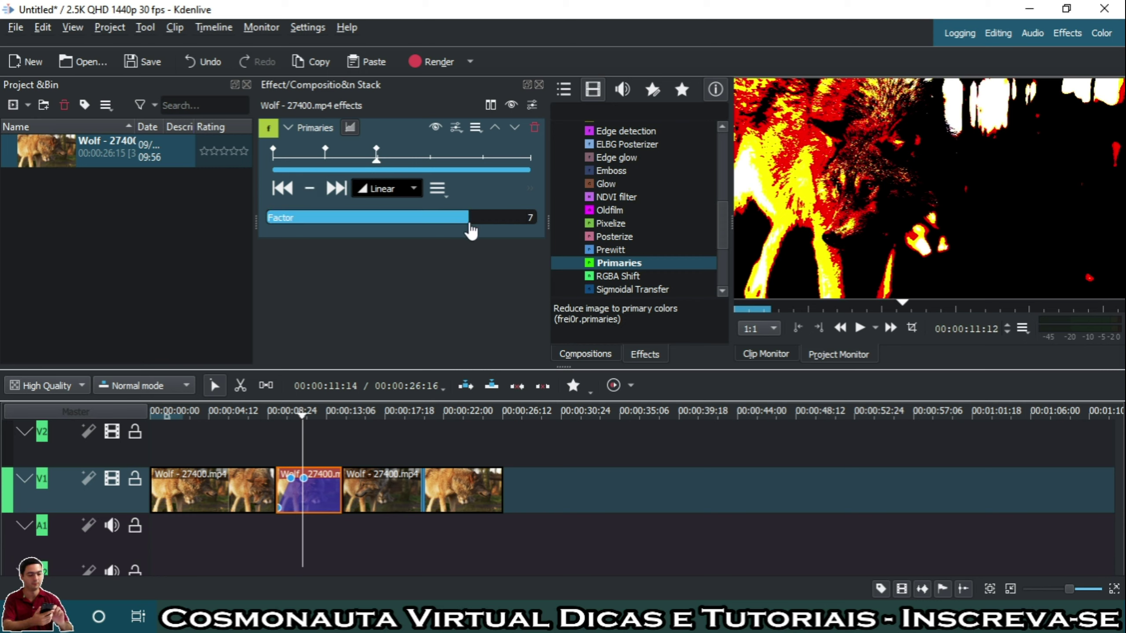
{"action": "left_click_drag", "start_coordinate": [470, 231], "coordinate": [520, 226]}
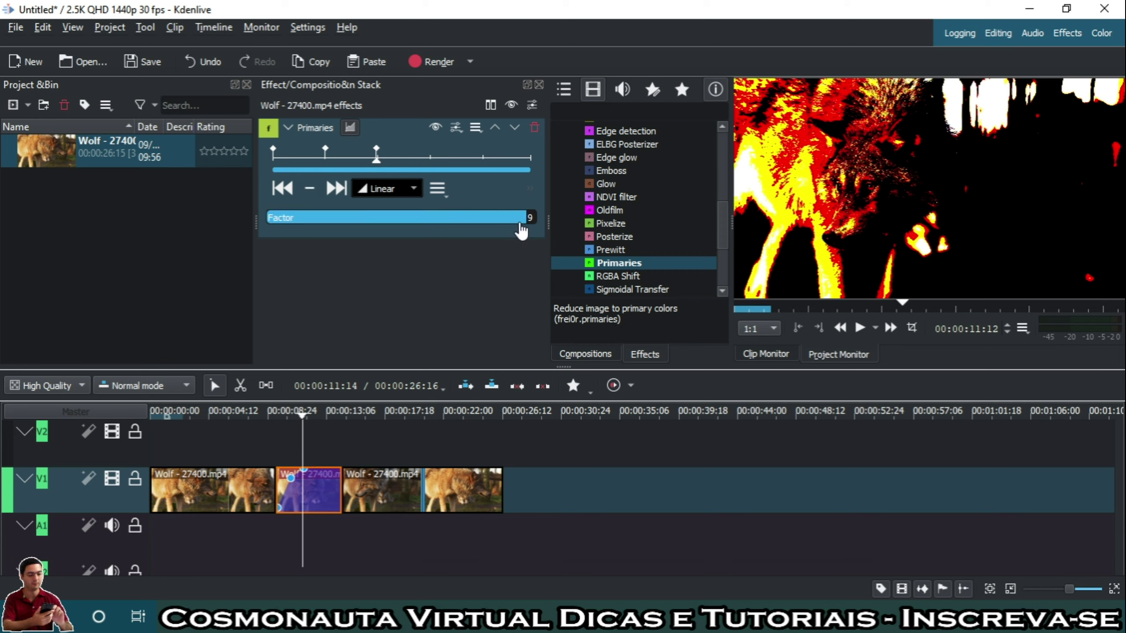
{"action": "left_click", "coordinate": [532, 213]}
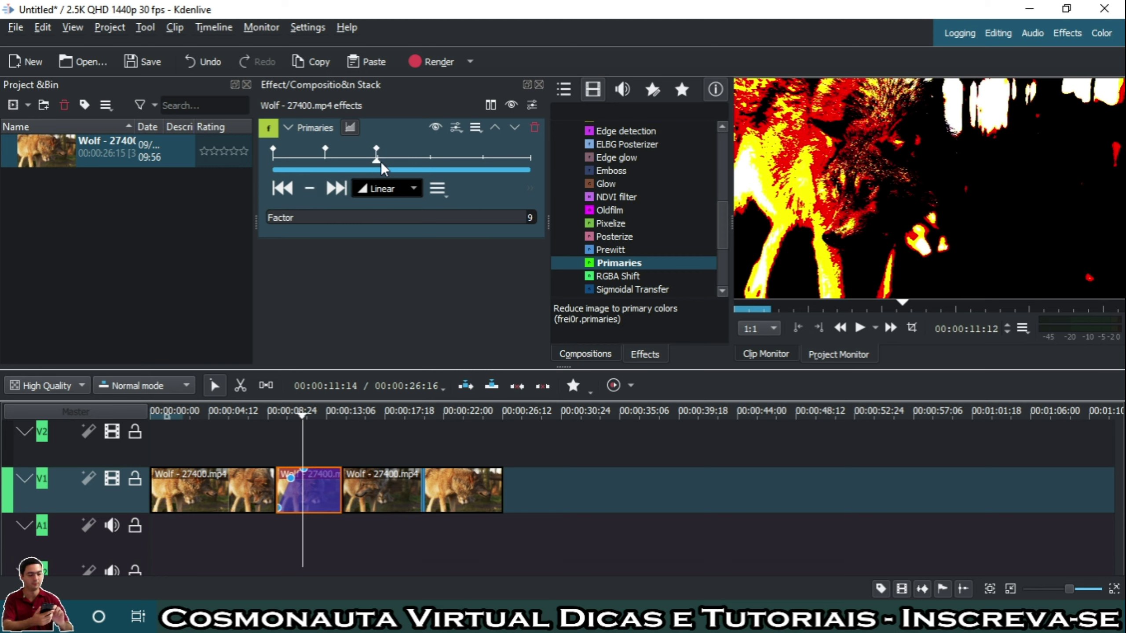
Add a Primaries keyframe at 00:00:12:13 and set its Factor to 6
{"action": "left_click_drag", "start_coordinate": [380, 162], "coordinate": [431, 166]}
{"action": "left_click", "coordinate": [316, 191]}
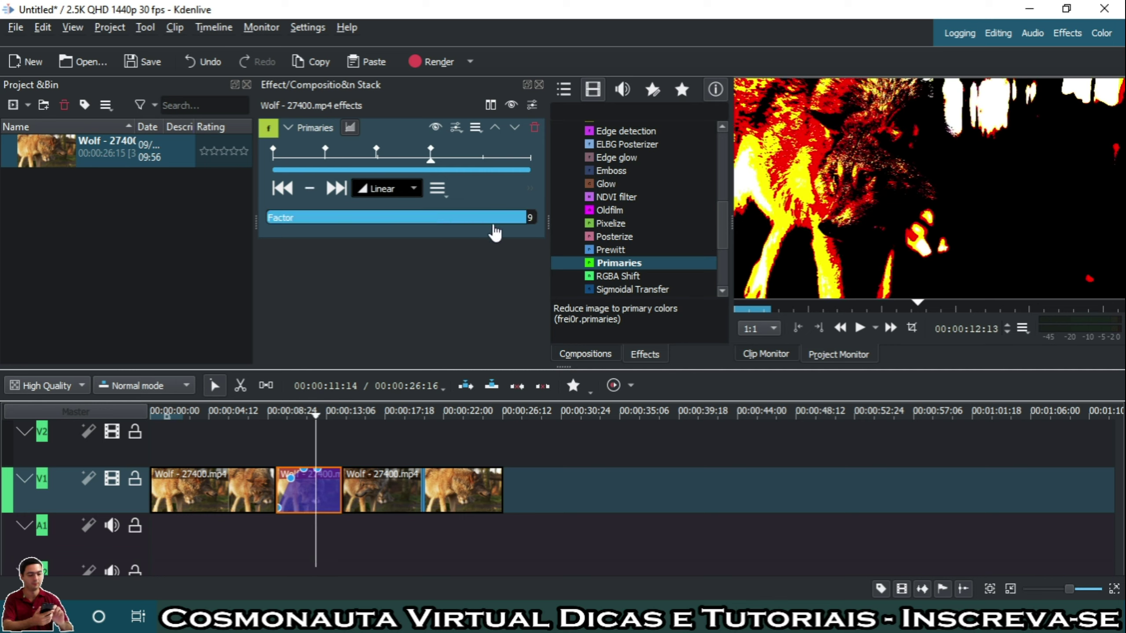
{"action": "left_click_drag", "start_coordinate": [514, 229], "coordinate": [450, 231]}
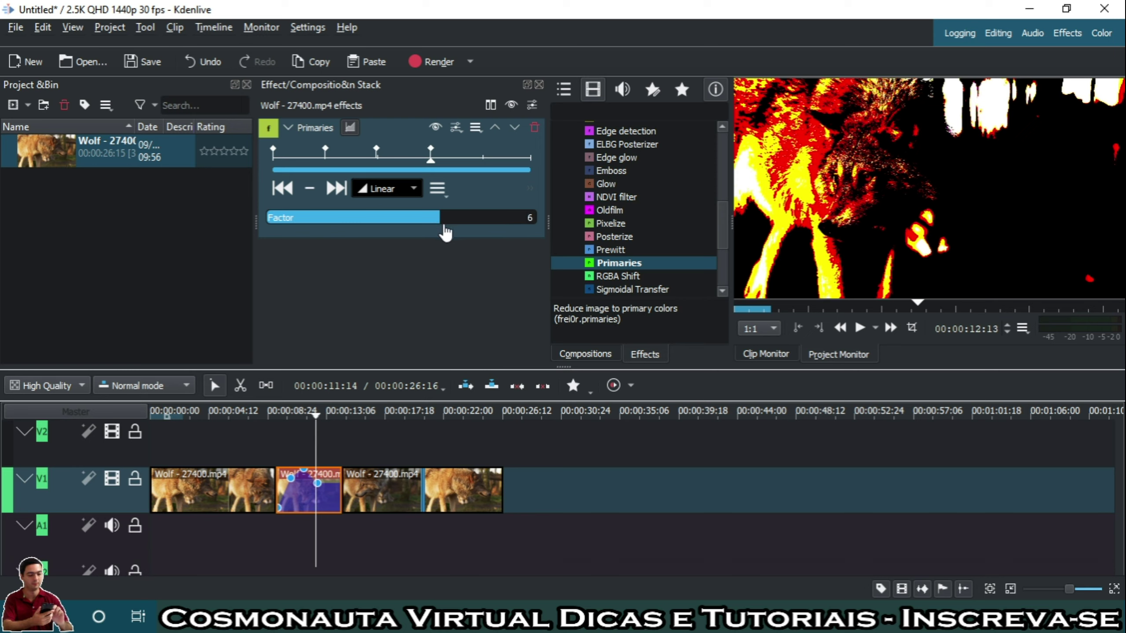
Add a Primaries keyframe at 00:00:13:12 and set its Factor to 0
{"action": "left_click_drag", "start_coordinate": [432, 160], "coordinate": [484, 164]}
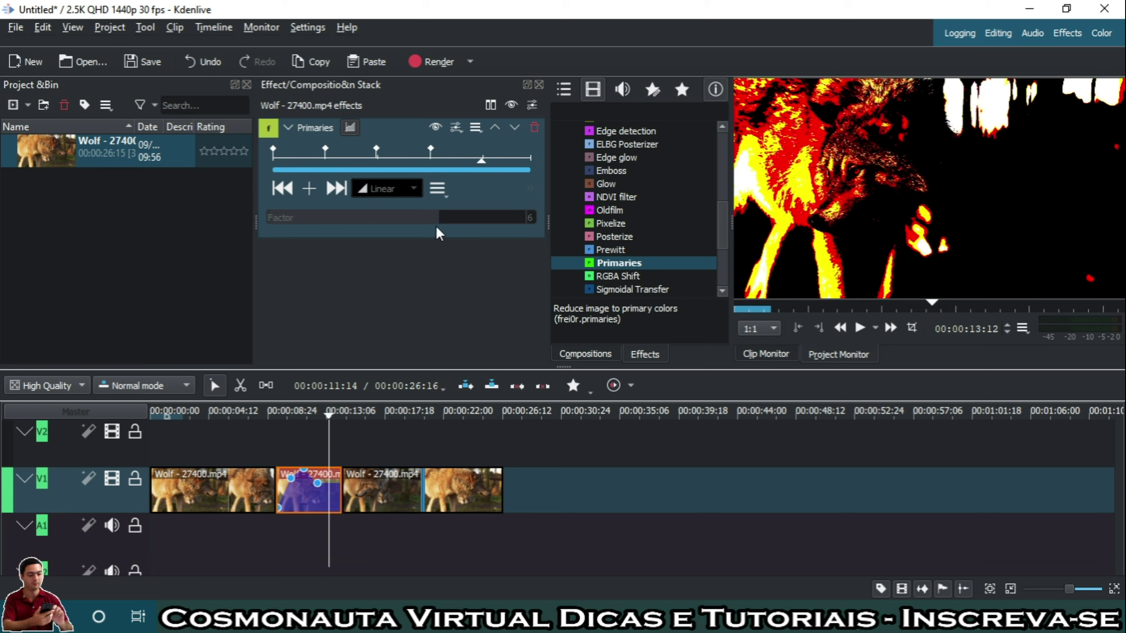
{"action": "left_click", "coordinate": [309, 190]}
{"action": "left_click_drag", "start_coordinate": [441, 228], "coordinate": [277, 234]}
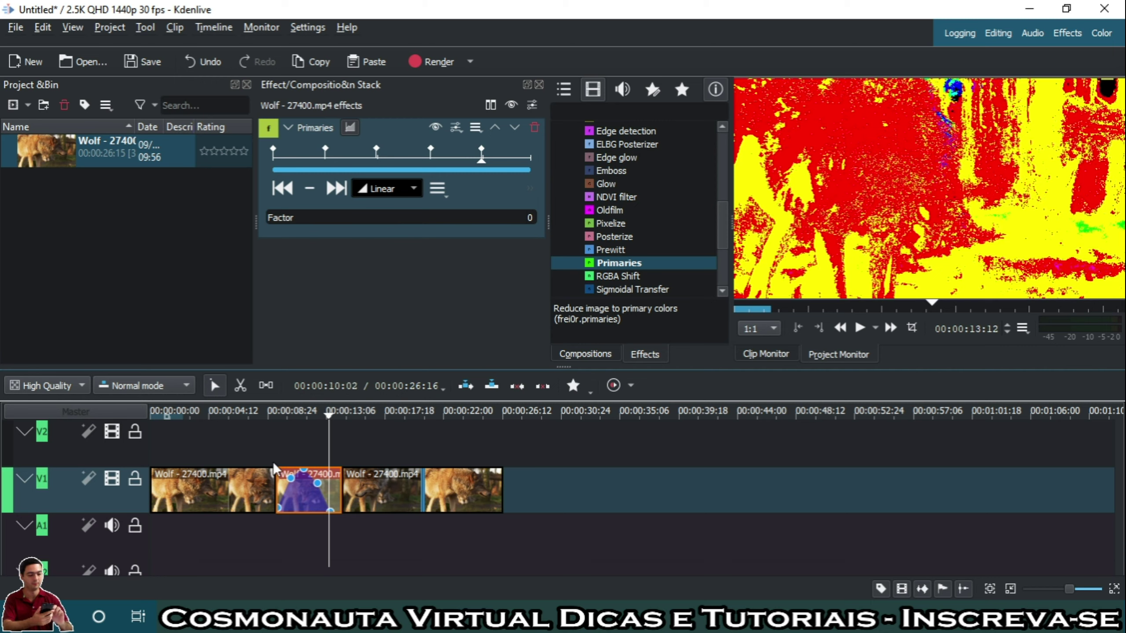
Play the timeline from 00:00:05:01 through the Primaries segment to preview the keyframed effect, and stop playback in the last Wolf clip
{"action": "left_click", "coordinate": [262, 459]}
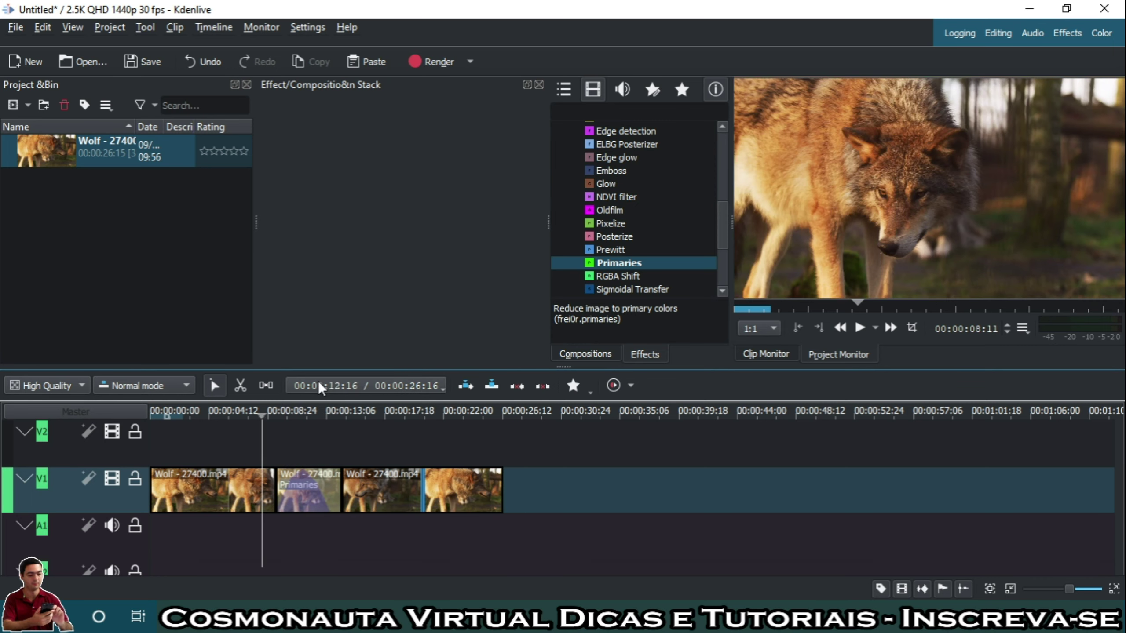
{"action": "left_click", "coordinate": [217, 440]}
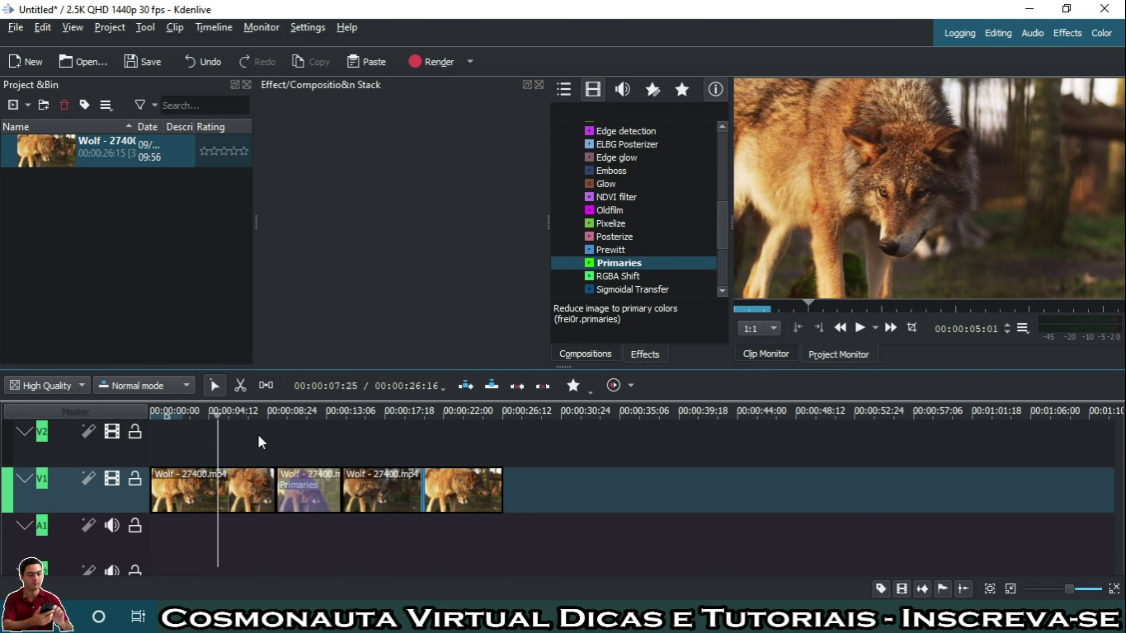
{"action": "key", "text": "space"}
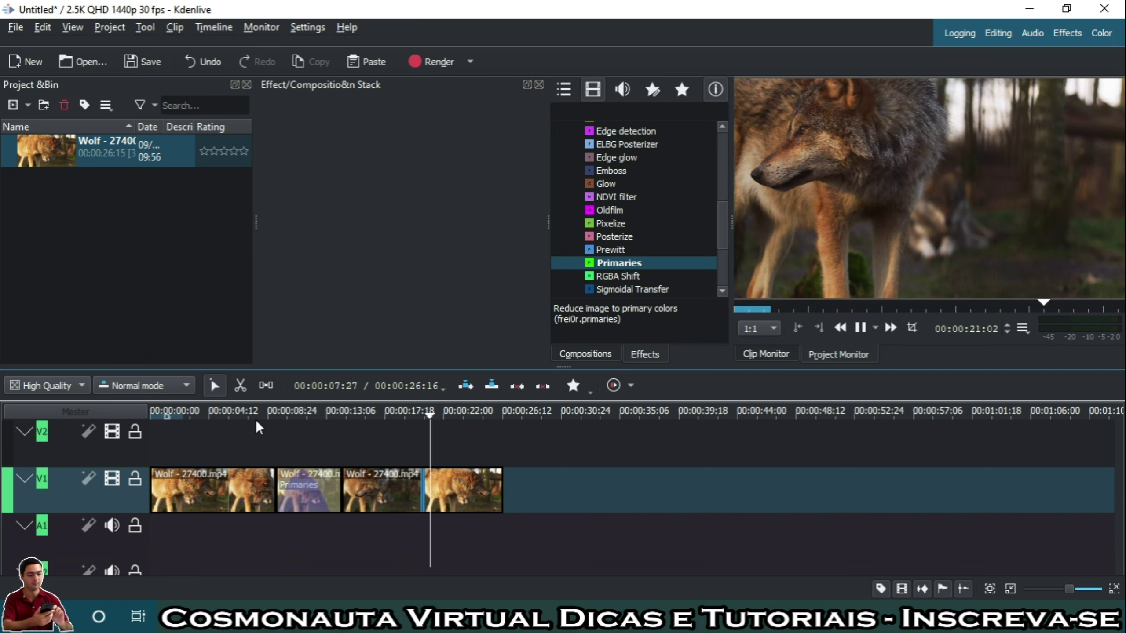
{"action": "left_click", "coordinate": [864, 328]}
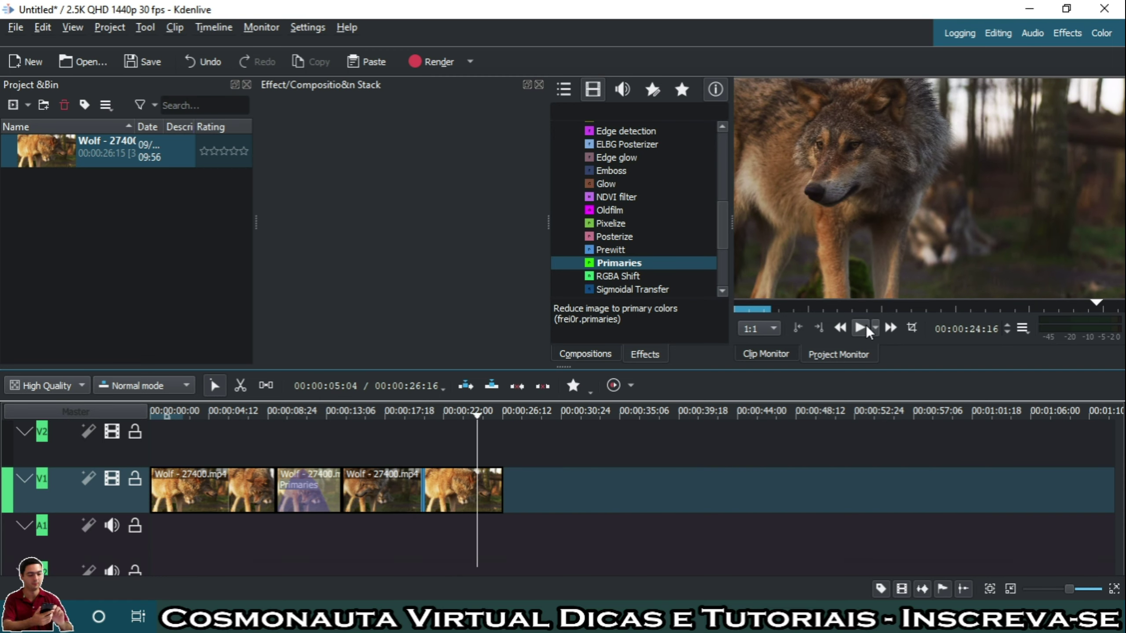